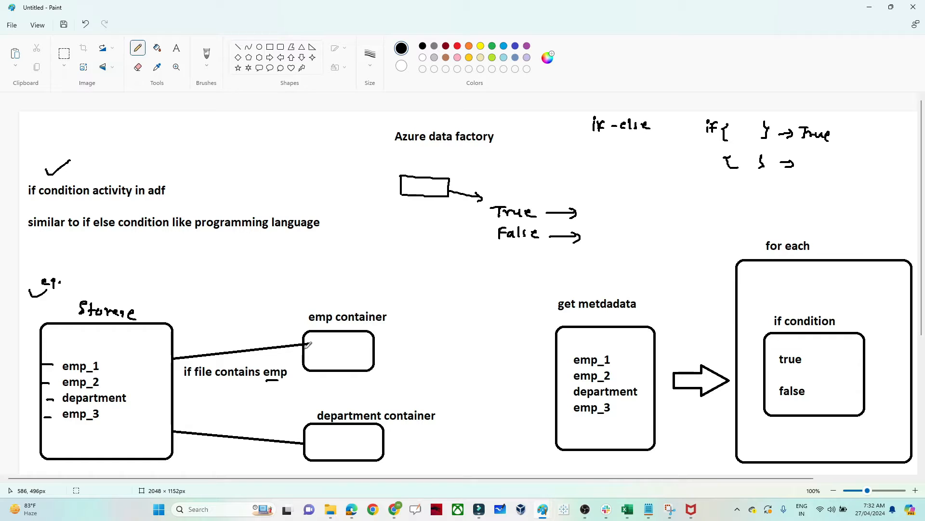
Draw tick marks by the emp container label and a short stroke above the department container label.
left_click_drag(339, 294, 360, 290)
left_click_drag(333, 401, 345, 398)
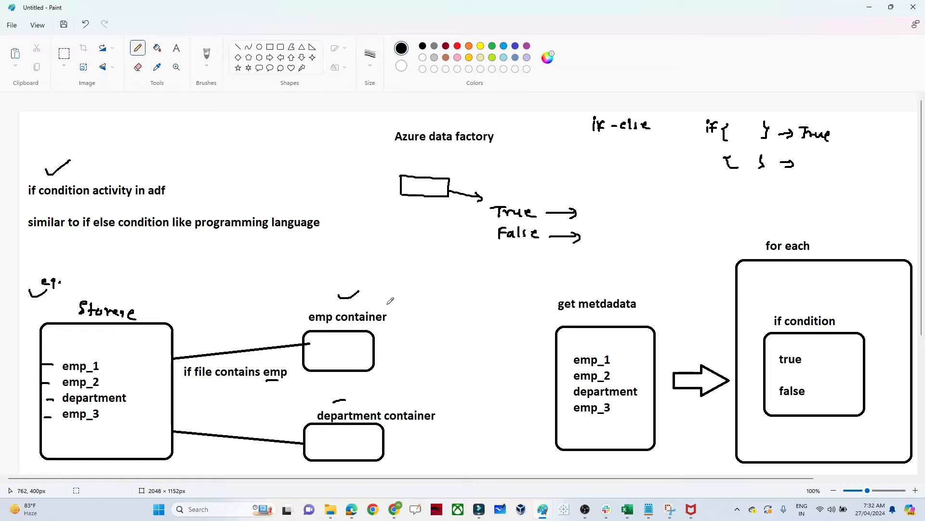
left_click_drag(387, 303, 408, 295)
Write "if" with an arrow pointing to the emp container line, and draw a tick above the storage label.
left_click_drag(190, 292, 195, 303)
left_click_drag(192, 296, 218, 327)
left_click_drag(128, 294, 154, 282)
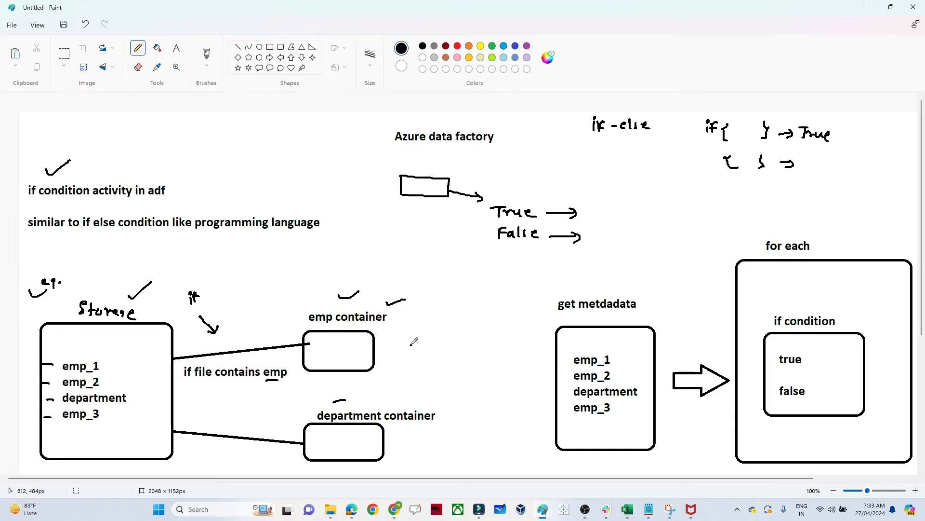
Write True and False beside the two containers, and draw ticks above the get metadata, for each and if condition labels.
mouse_move(411, 344)
left_mouse_down()
mouse_move(421, 356)
mouse_move(441, 352)
left_mouse_up()
left_click_drag(417, 371, 442, 375)
left_click_drag(607, 286, 627, 273)
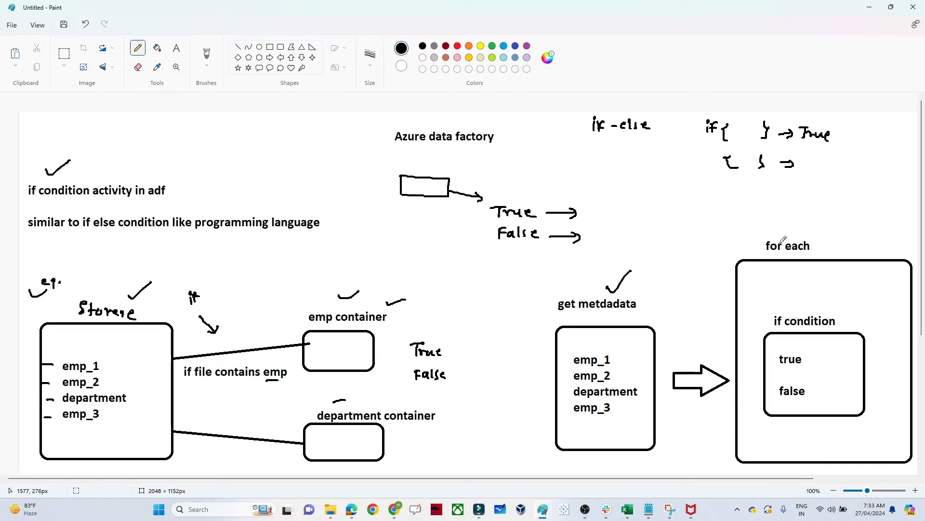
left_click_drag(778, 230, 807, 216)
left_click_drag(784, 302, 809, 282)
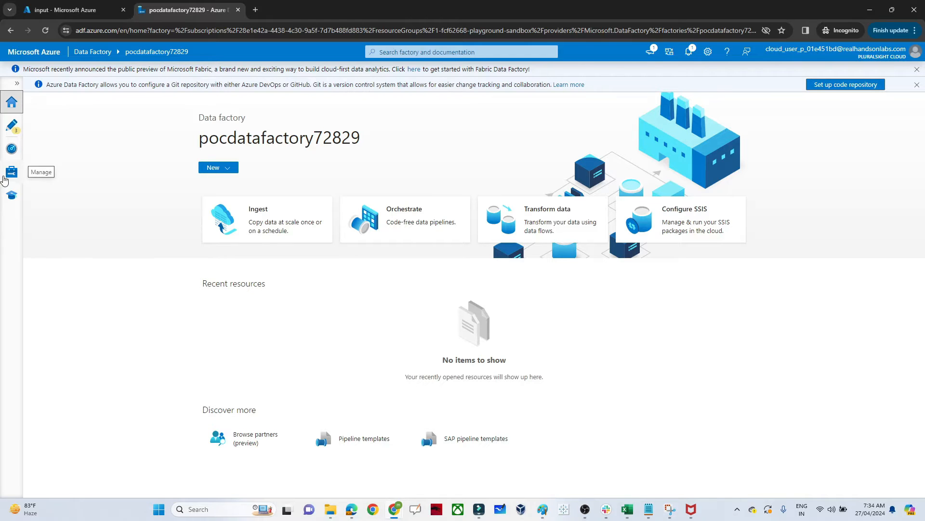
In Azure Data Factory, create a new blank pipeline and place a Get Metadata activity on its canvas.
left_click(15, 129)
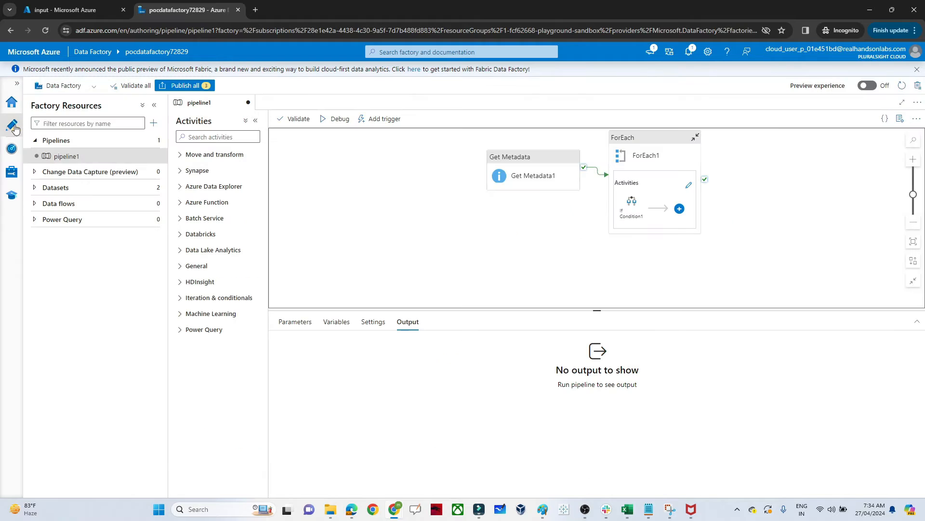
left_click(156, 141)
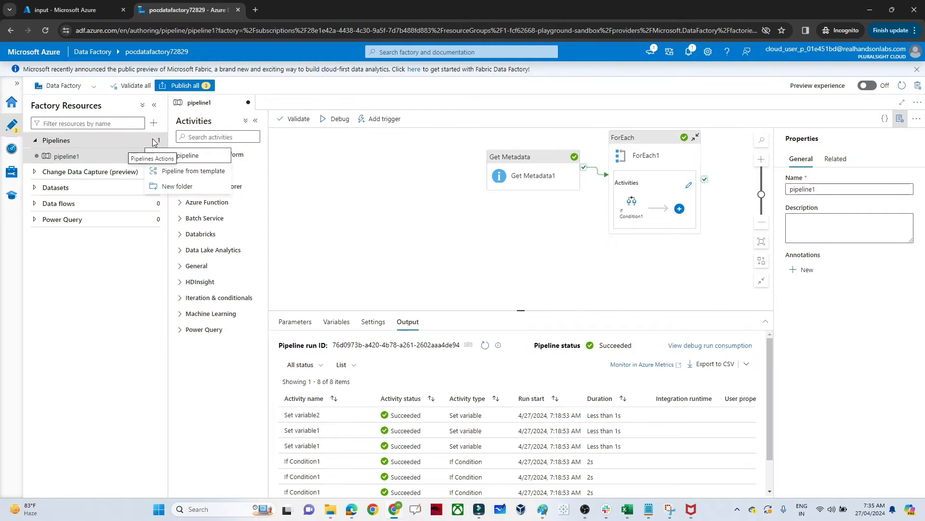
left_click(174, 156)
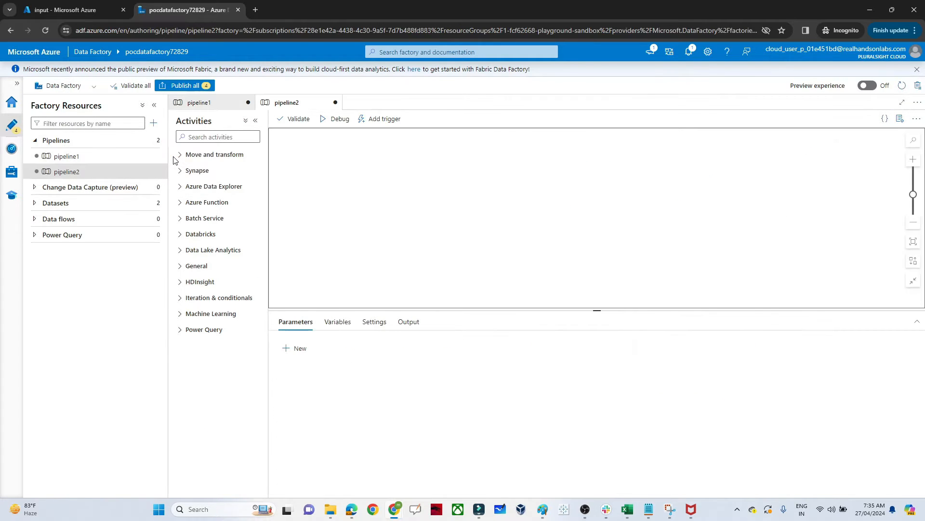
left_click(181, 267)
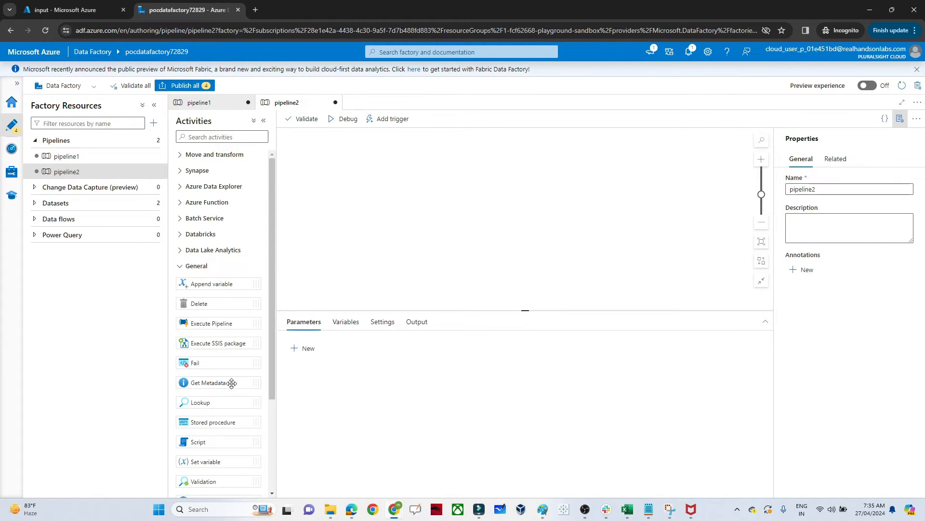
left_click_drag(233, 383, 385, 174)
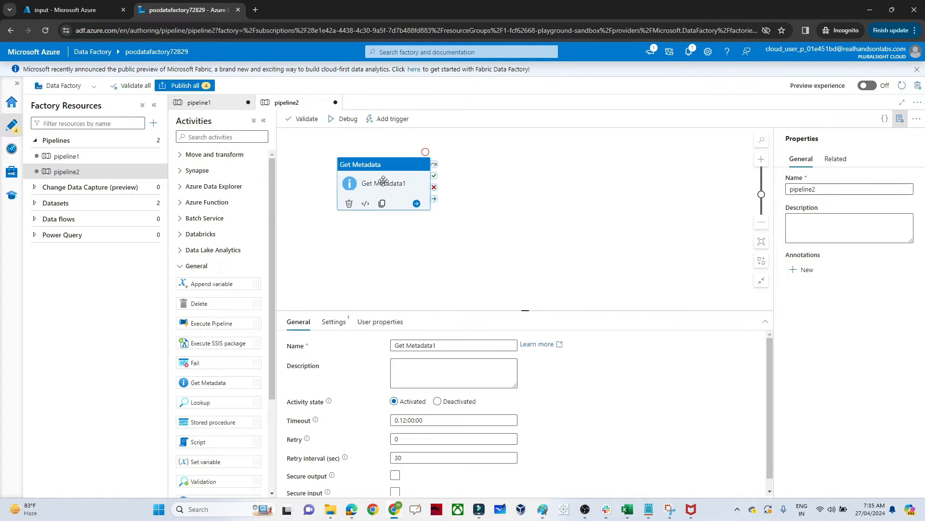
Switch to the Azure portal and examine the storage account's container list and the contents of the input and output containers.
left_click(59, 6)
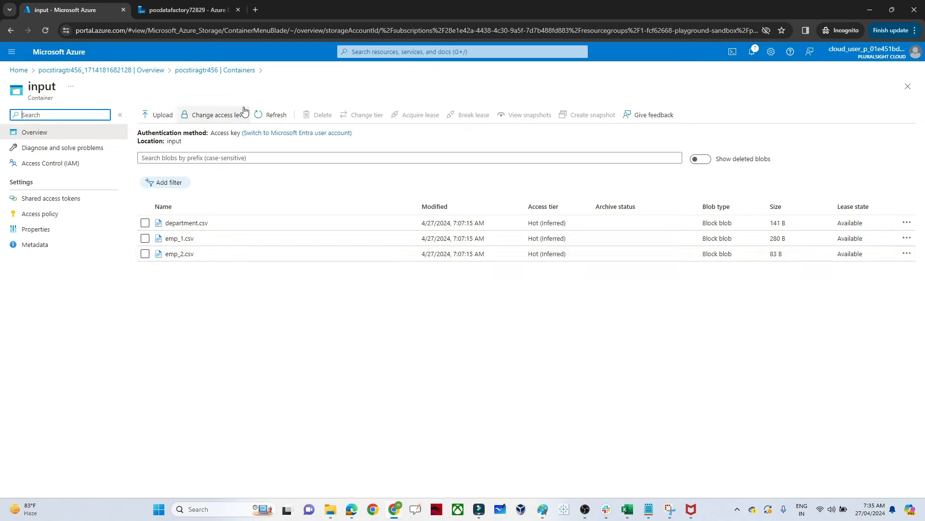
left_click(215, 70)
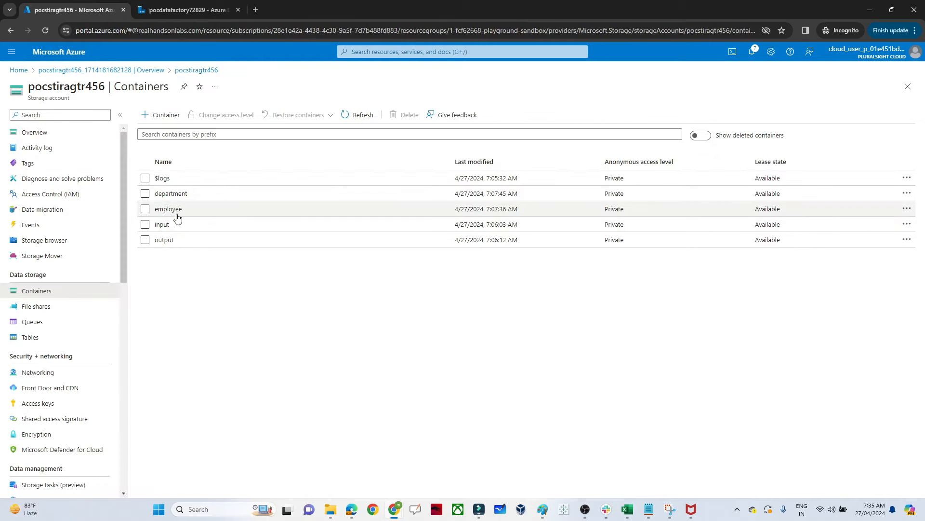
left_click(165, 225)
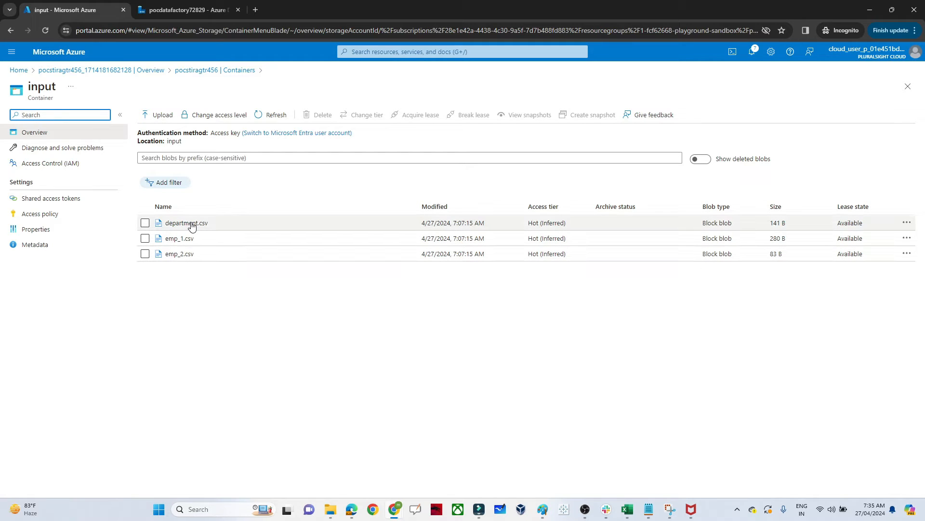
left_click(207, 72)
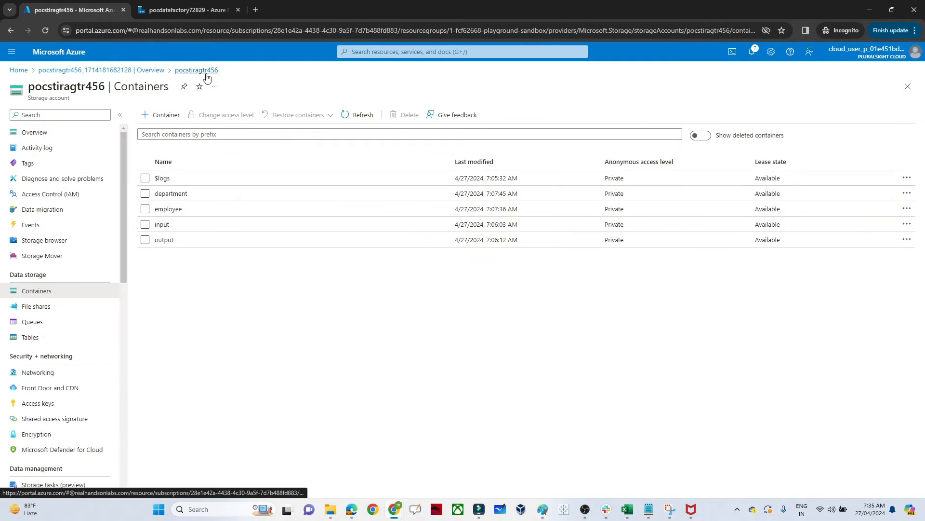
left_click(163, 240)
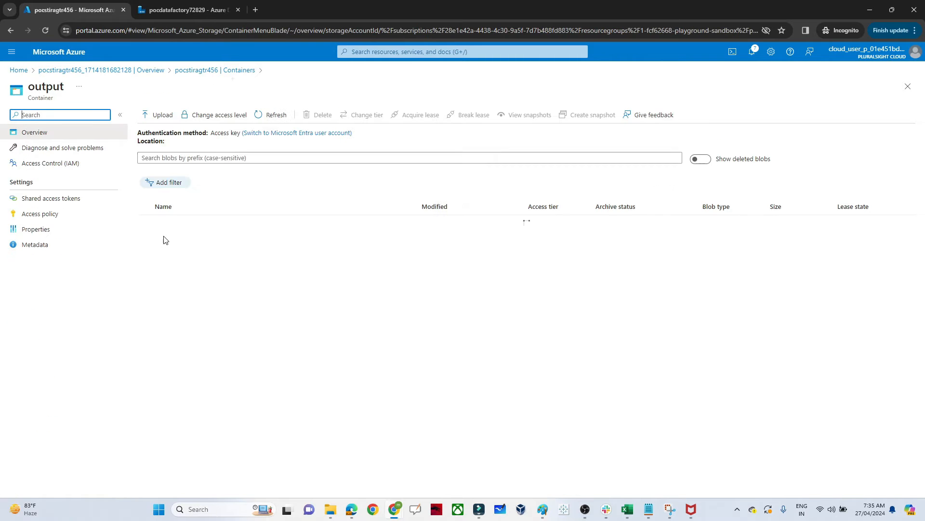
left_click(202, 70)
Back in Data Factory, start a new dataset for the Get Metadata activity using Azure Blob Storage and the DelimitedText format.
left_click(182, 6)
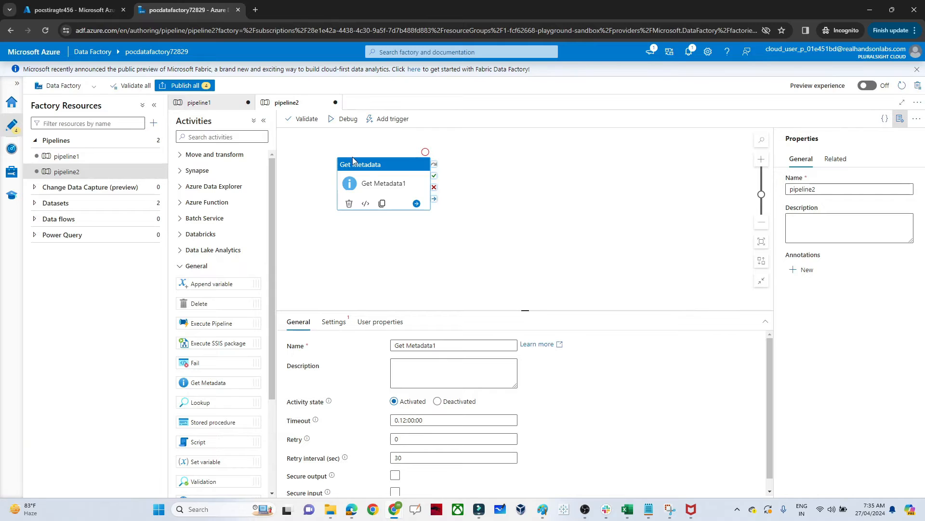
left_click(334, 322)
left_click(536, 345)
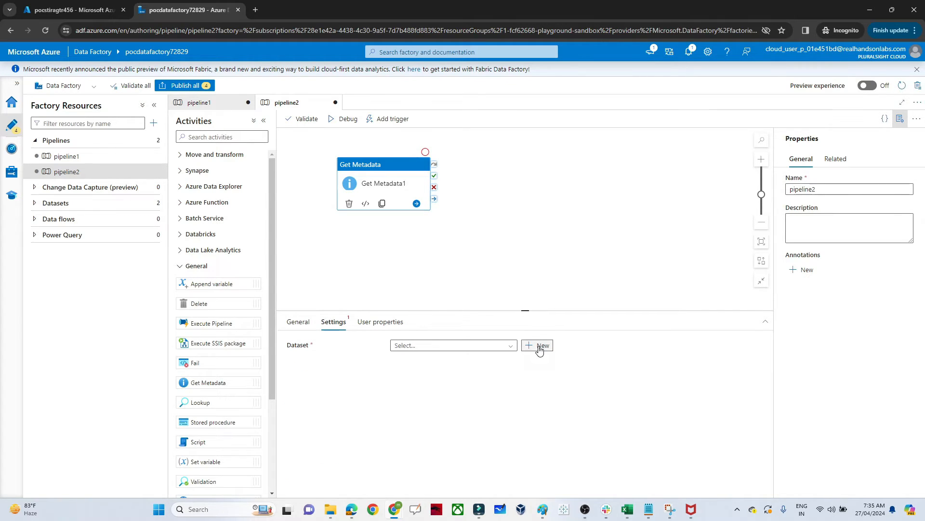
left_click(669, 295)
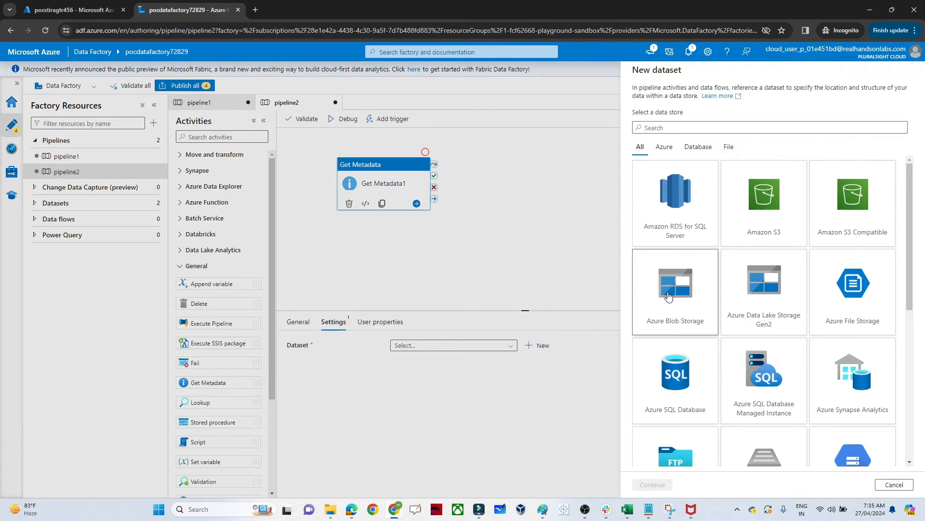
left_click(648, 486)
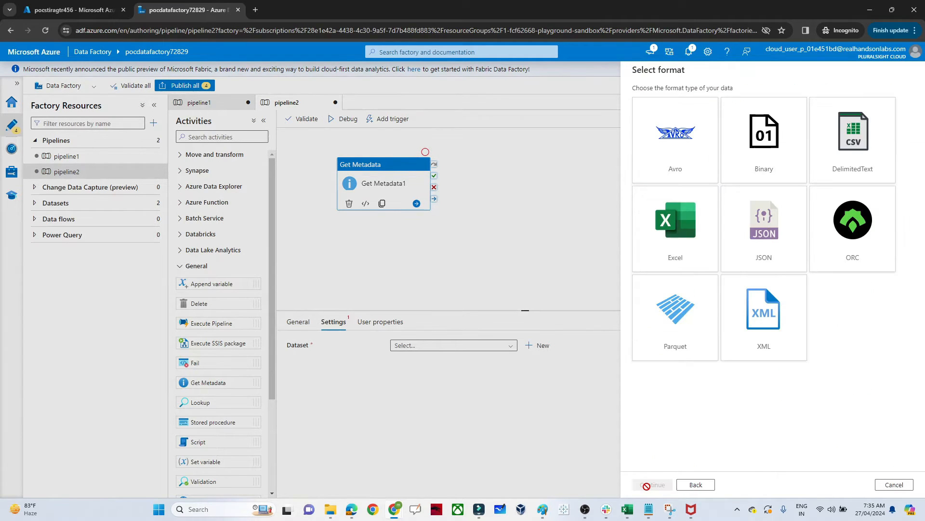
left_click(848, 153)
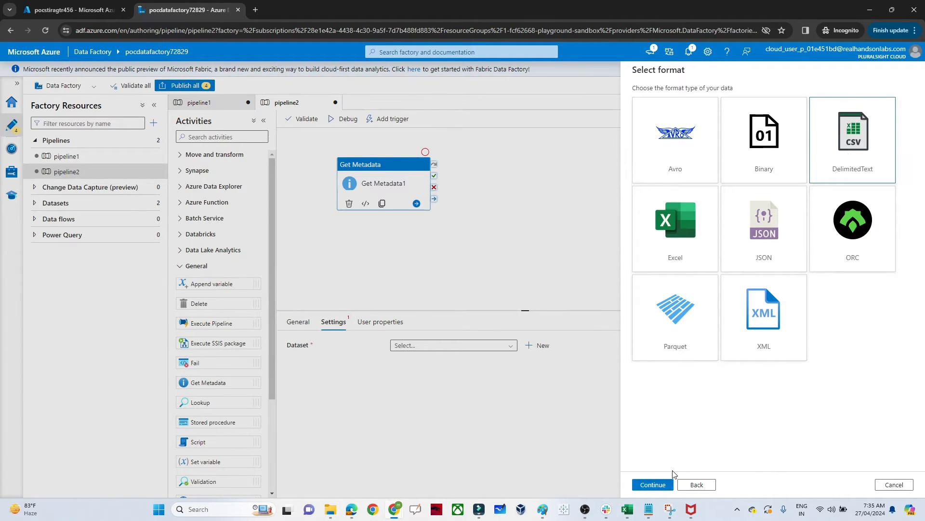
left_click(654, 485)
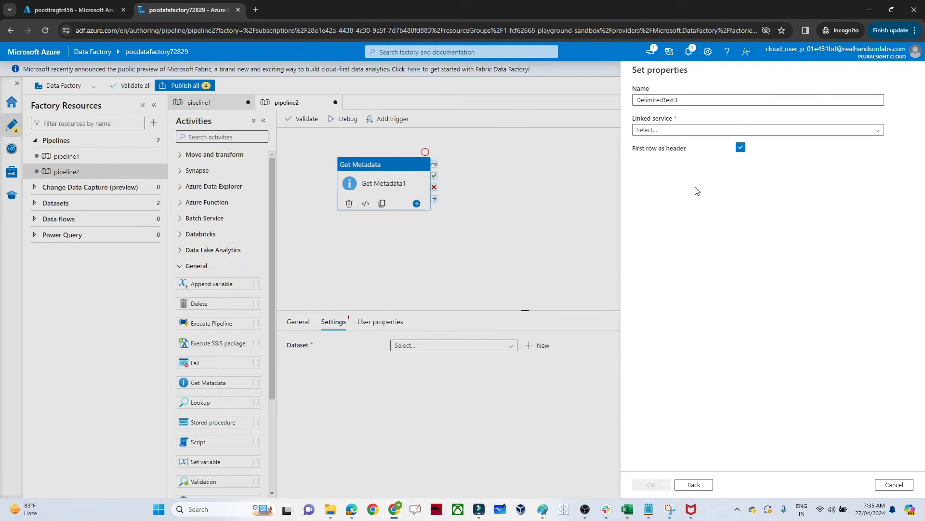
Create a new linked service for the dataset with the P9-Real Hands-On Labs subscription and the pocstiragtr456 storage account.
left_click(717, 132)
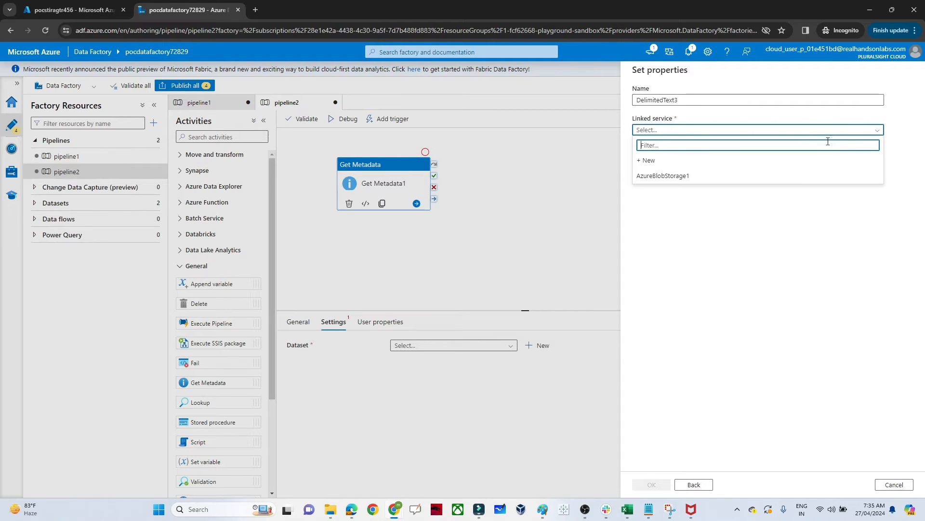
left_click(809, 162)
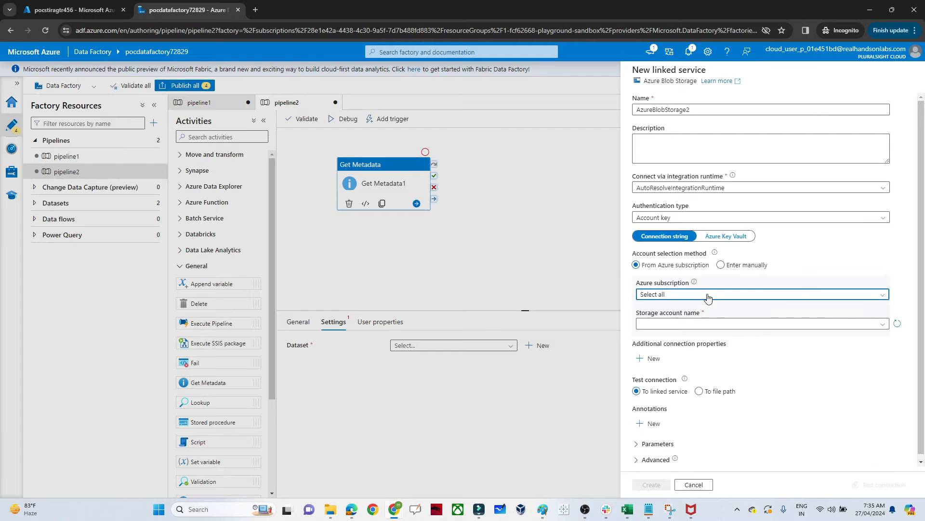
left_click(711, 294)
left_click(675, 321)
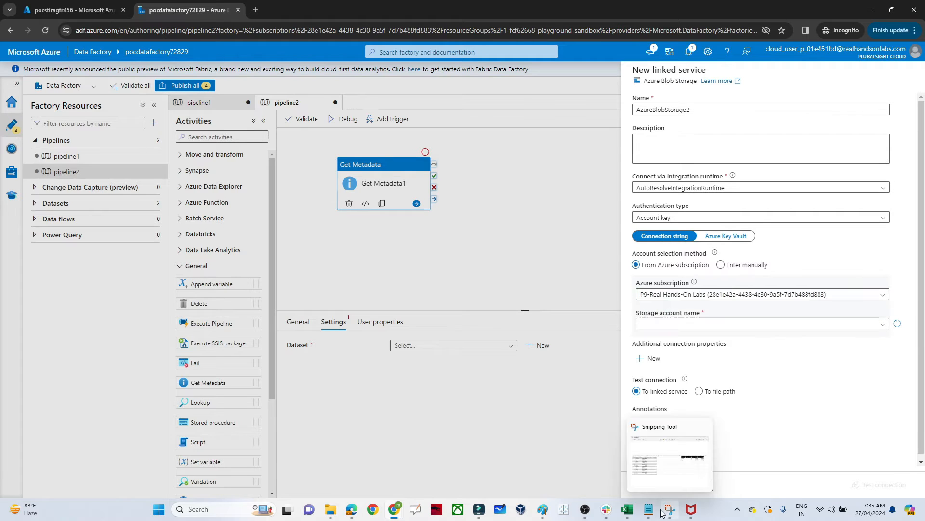
left_click(674, 324)
left_click(675, 337)
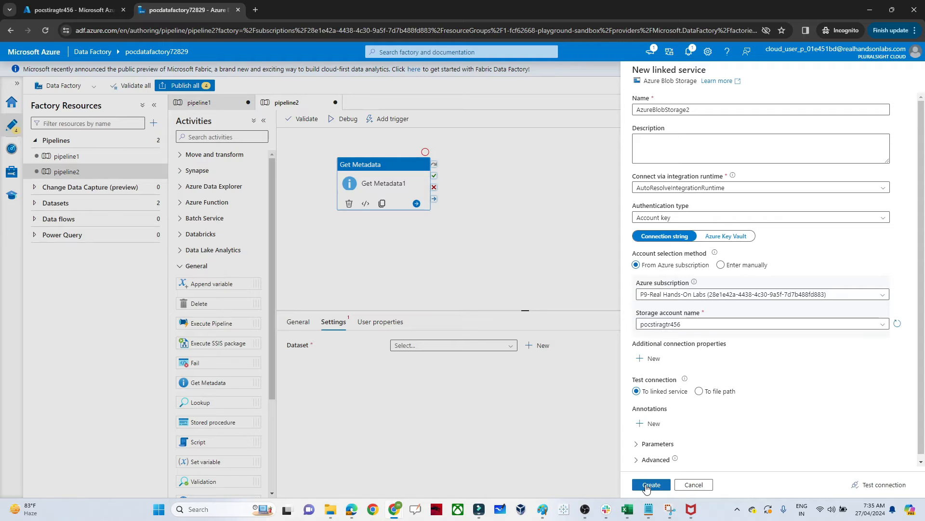
left_click(645, 484)
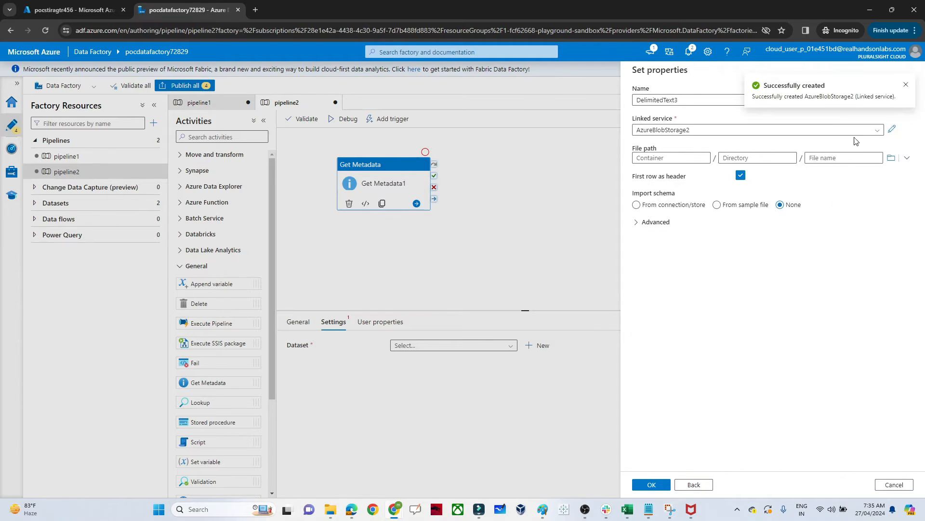
Set the dataset's file path to the input container and finish creating the dataset.
left_click(891, 157)
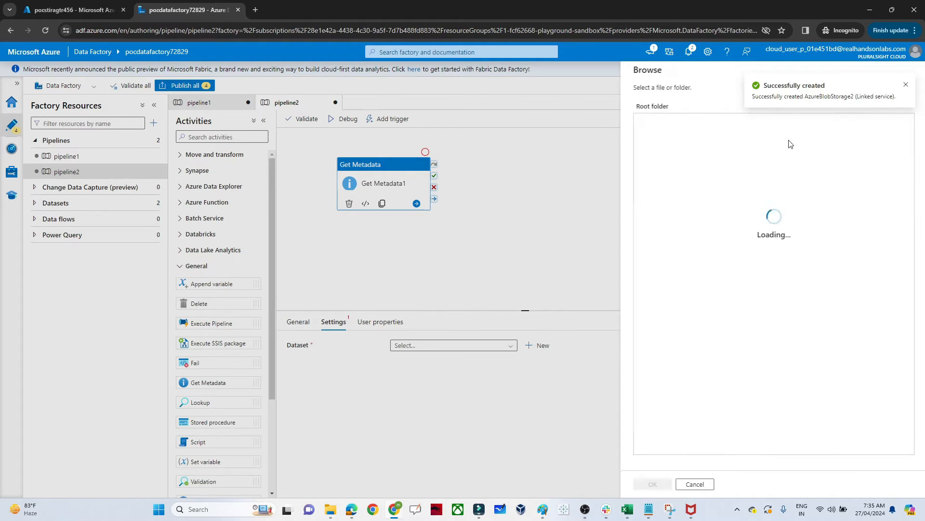
left_click(657, 155)
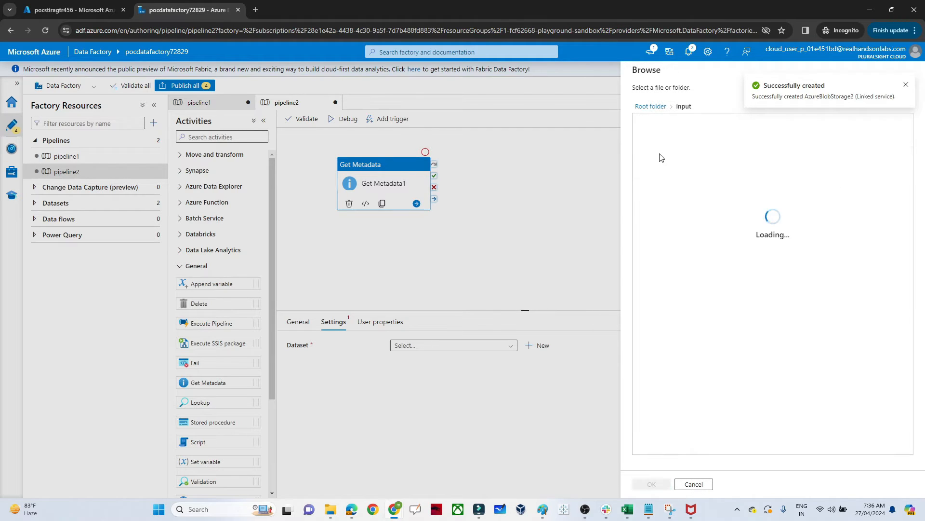
left_click(654, 484)
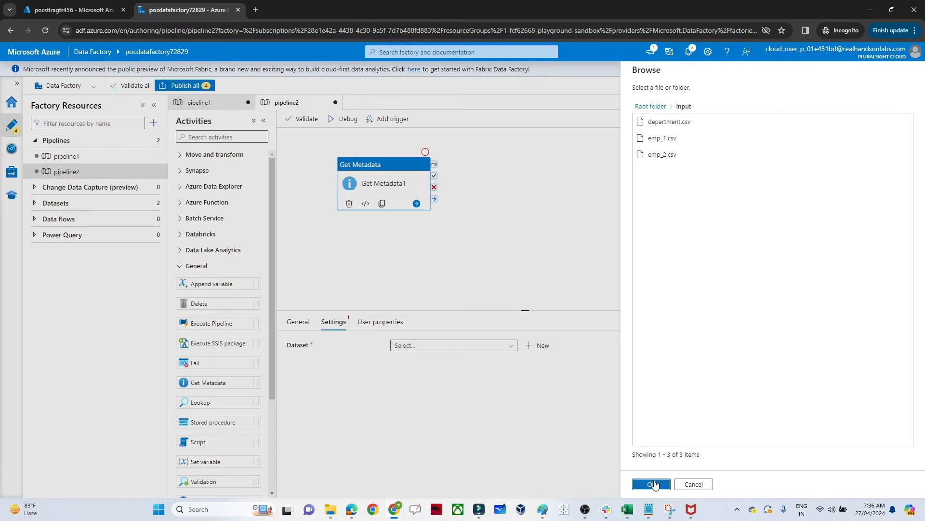
left_click(654, 483)
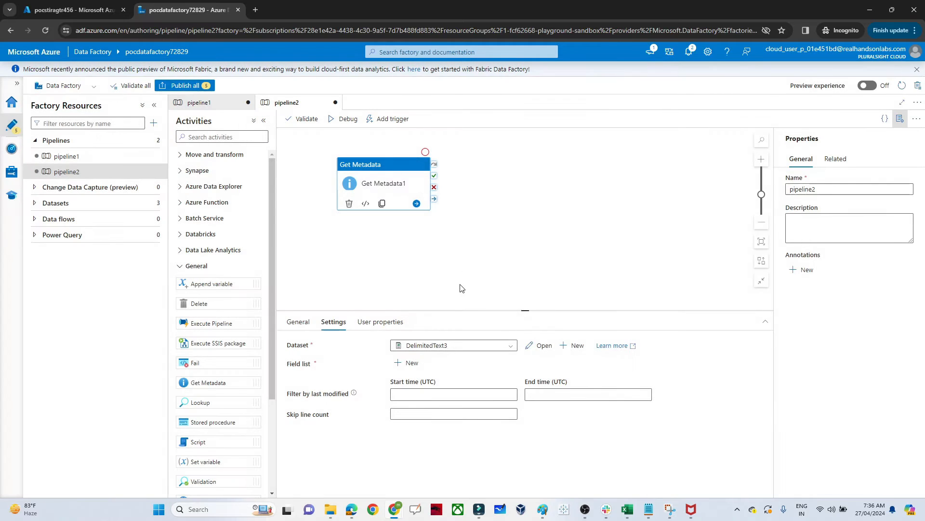
Add a Child items argument to the Get Metadata activity's field list.
left_click(412, 364)
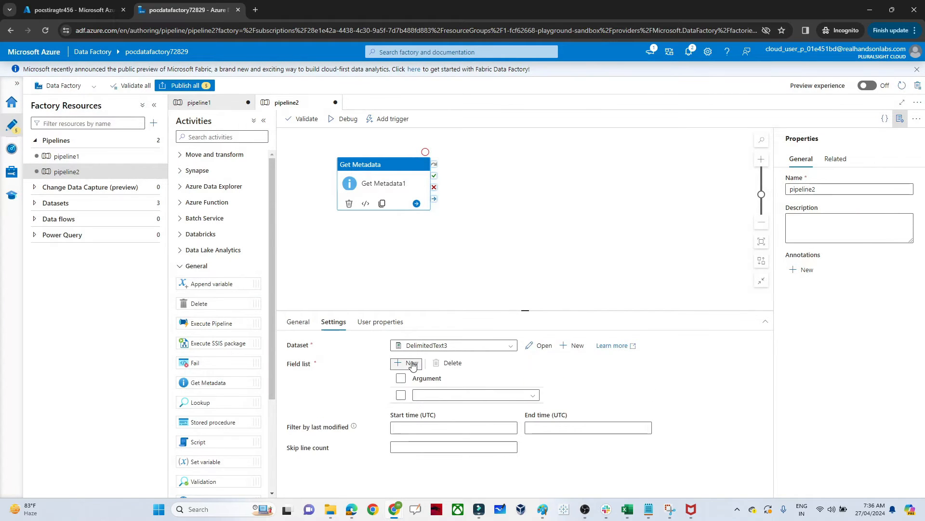
left_click(461, 396)
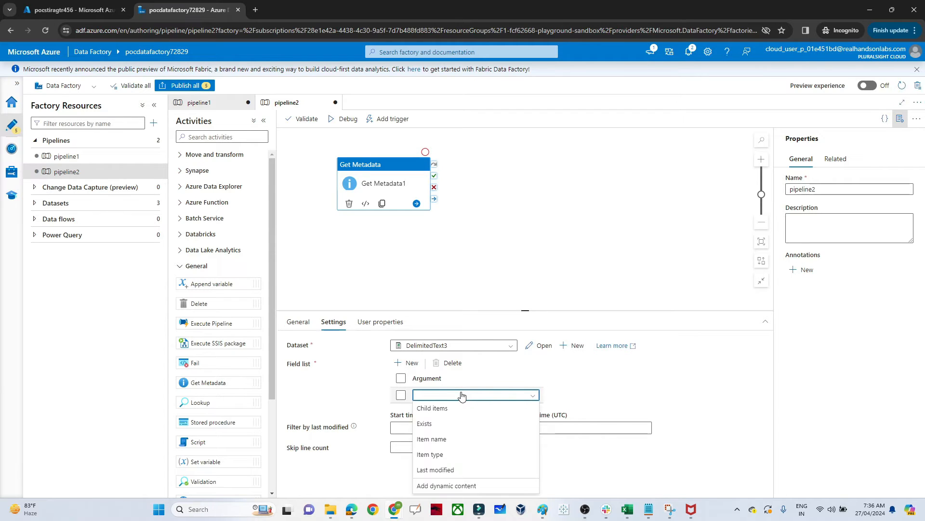
left_click(440, 409)
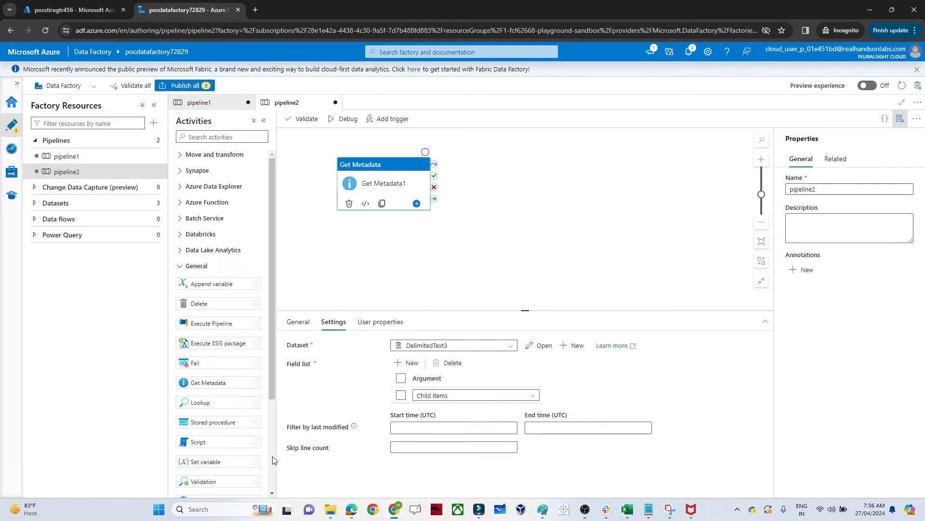
Add a ForEach activity to the canvas and connect Get Metadata's success output to it.
scroll(273, 462, "down", 3)
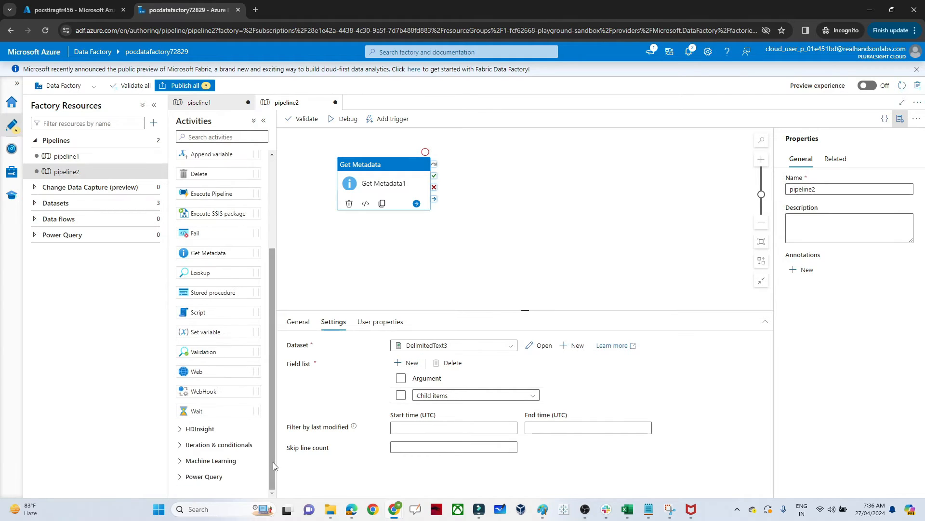
left_click(195, 446)
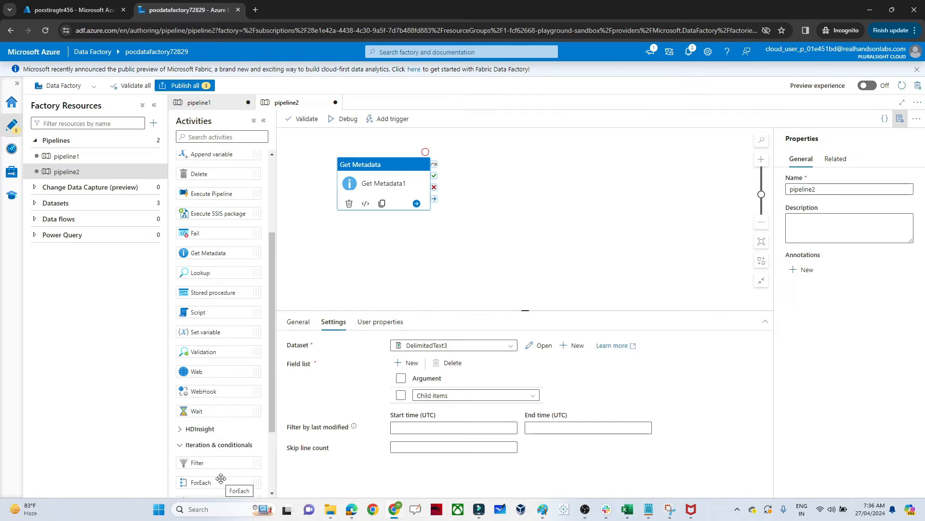
left_click_drag(219, 480, 568, 169)
left_click_drag(434, 179, 528, 193)
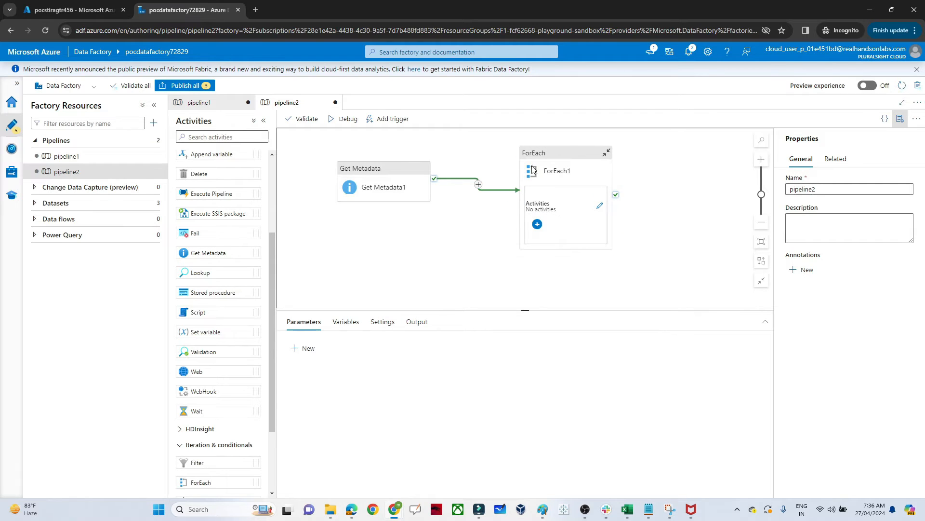
Set the ForEach activity's Items to the child items output of Get Metadata1.
left_click(553, 155)
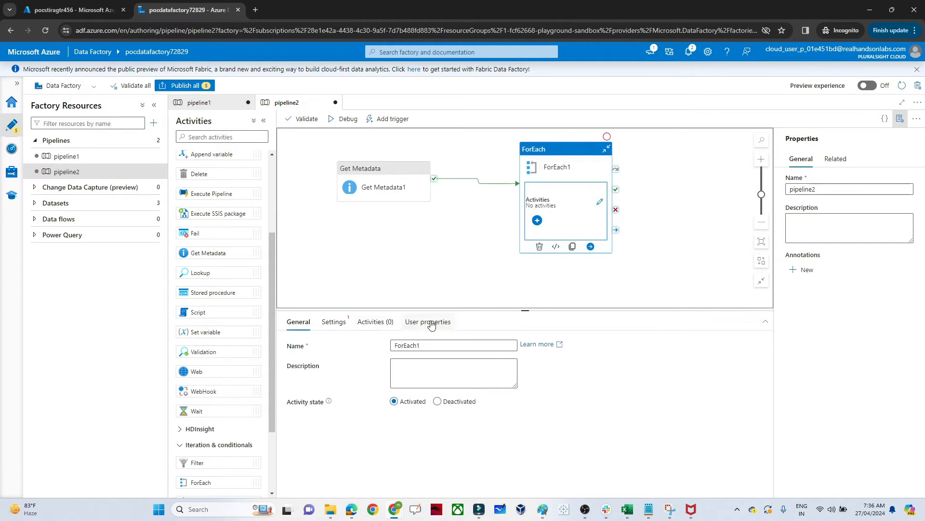
left_click(338, 325)
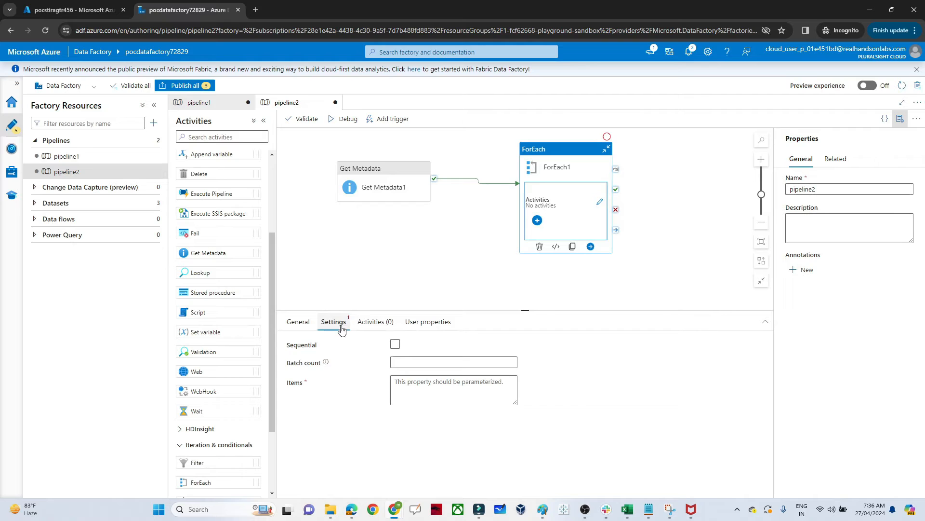
left_click(422, 397)
left_click(428, 412)
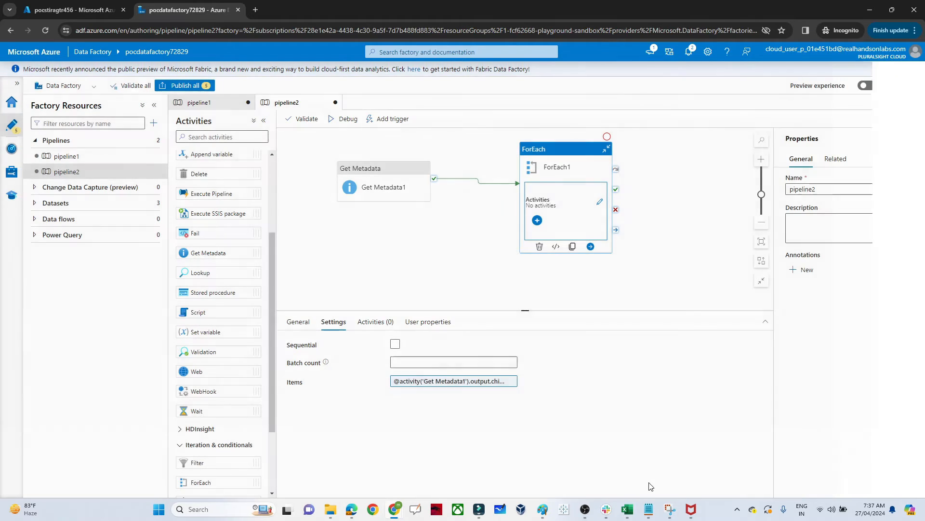
left_click(651, 485)
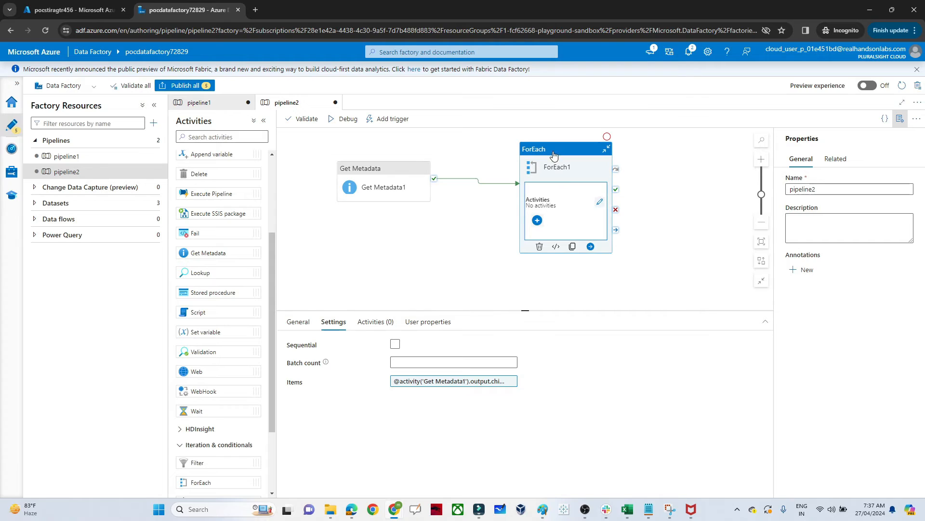
Add an If Condition activity inside the ForEach activity.
left_click(537, 221)
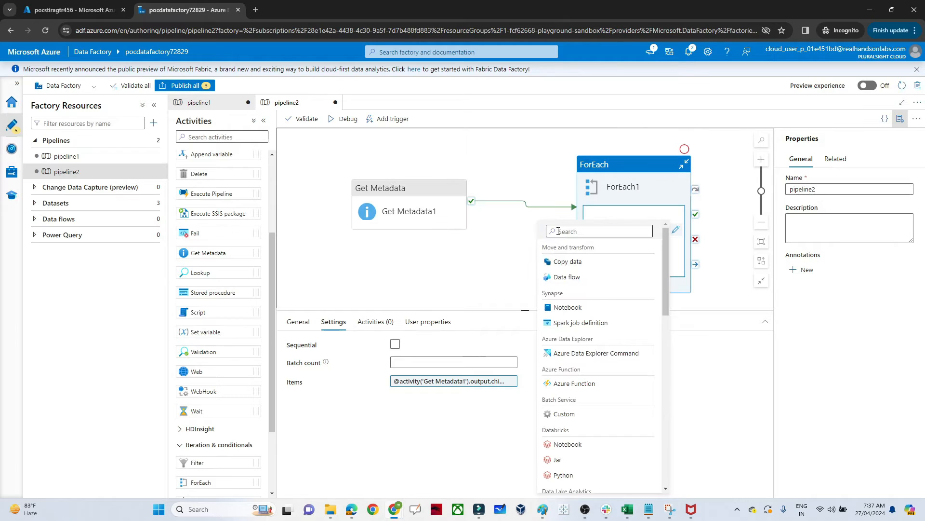
left_click(558, 232)
type("If")
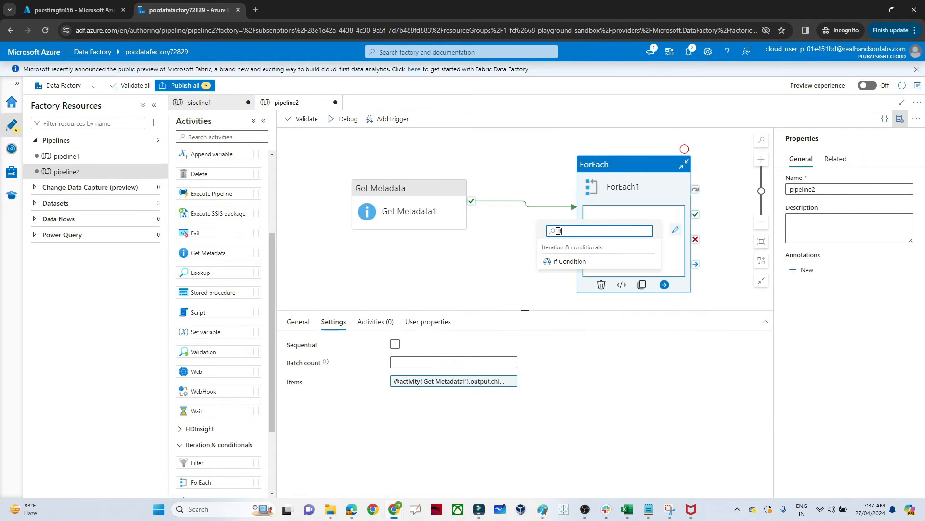
left_click(560, 262)
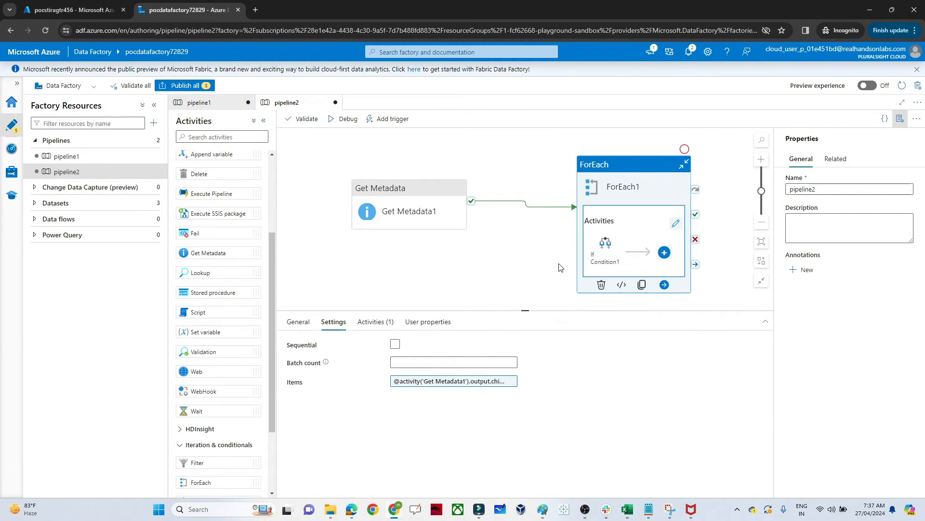
Insert the ForEach1 current item into the If Condition's expression as dynamic content.
left_click(605, 245)
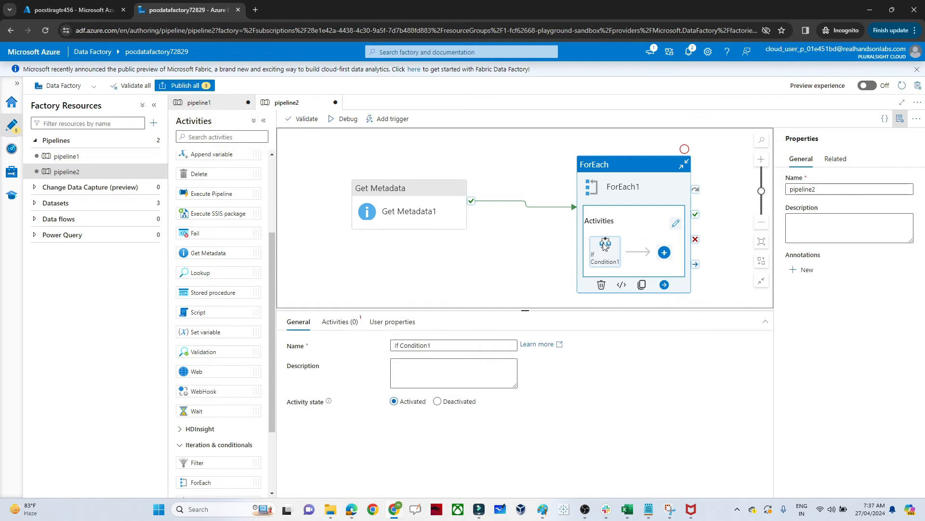
left_click(342, 322)
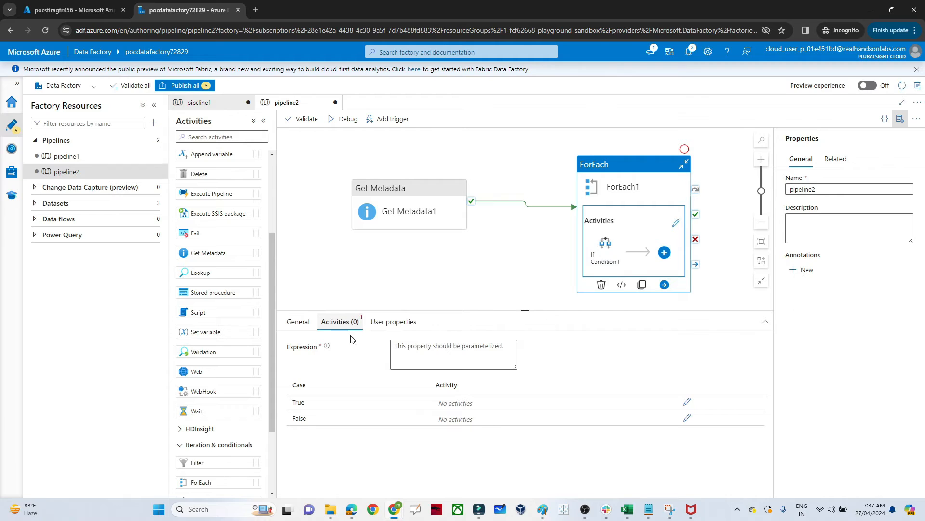
left_click(413, 342)
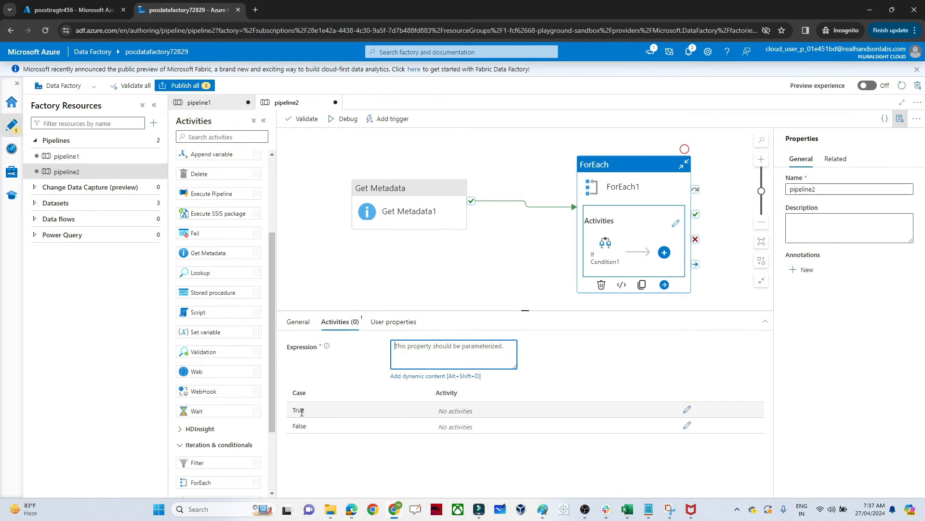
left_click(414, 377)
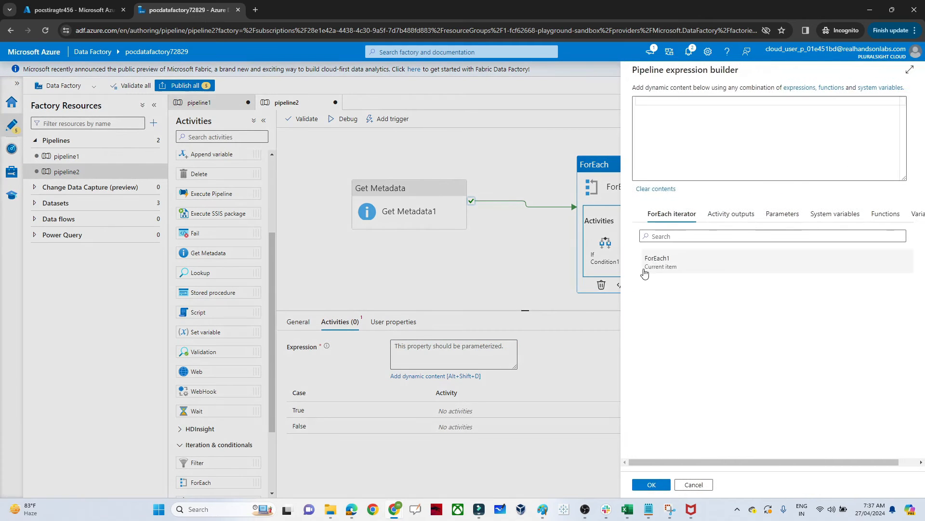
left_click(647, 271)
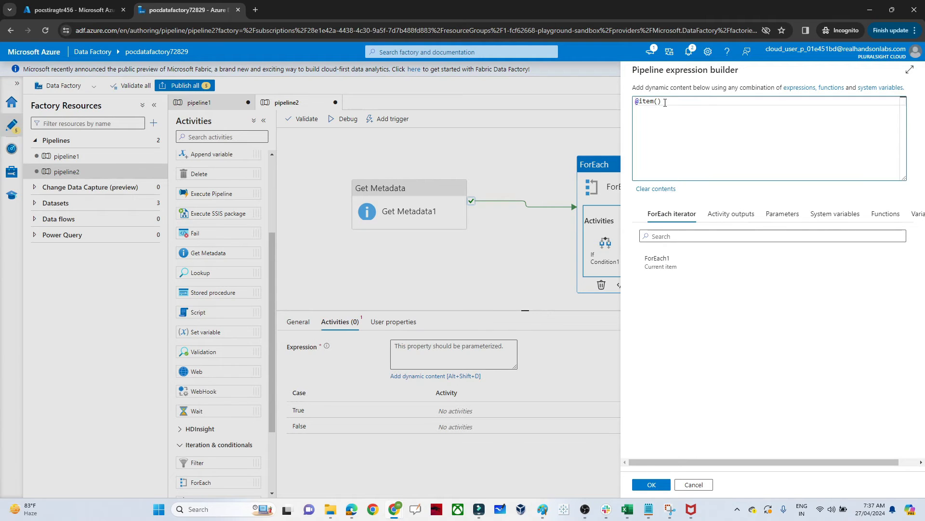
type(".name")
left_click(640, 102)
type("contains(item().name")
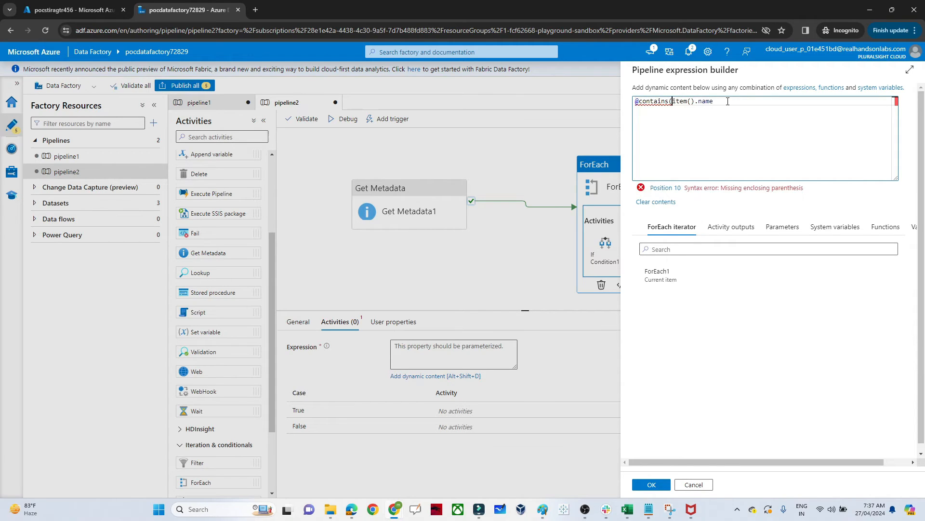
type(",'emp')")
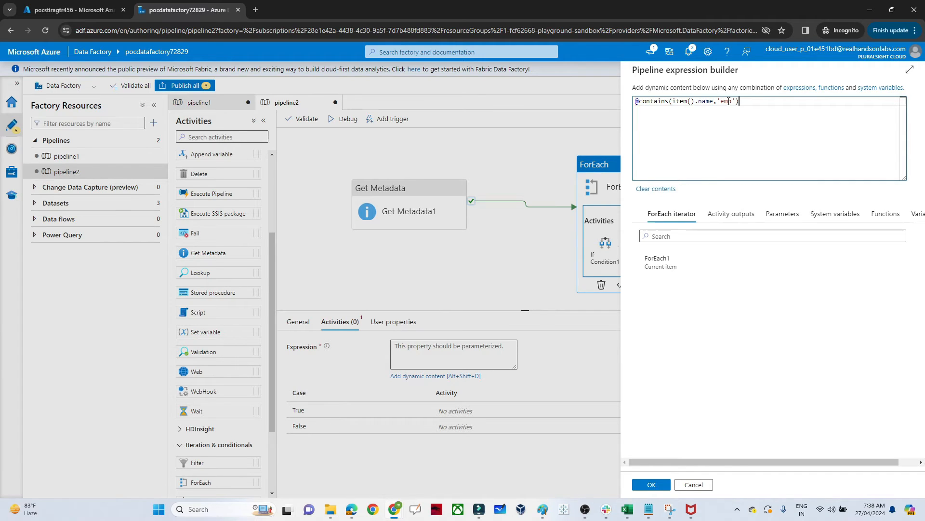
double_click(686, 102)
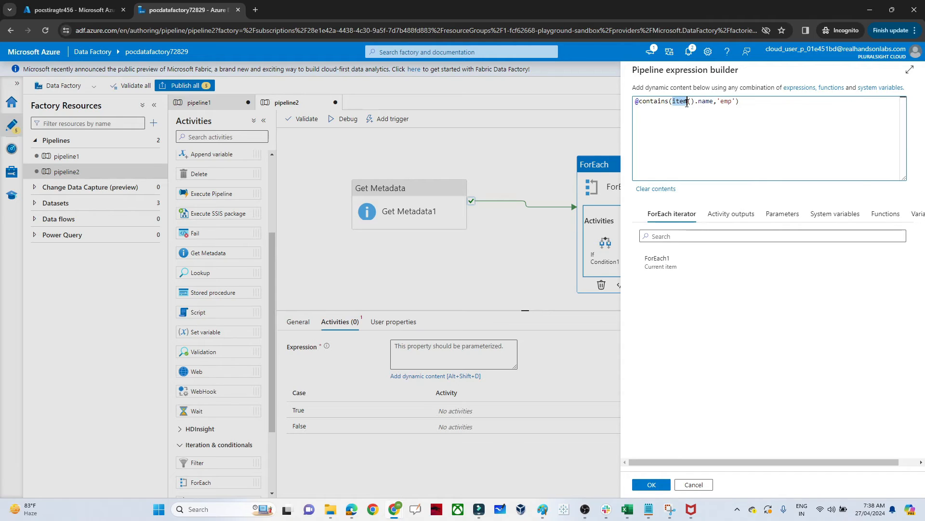
left_click(715, 101)
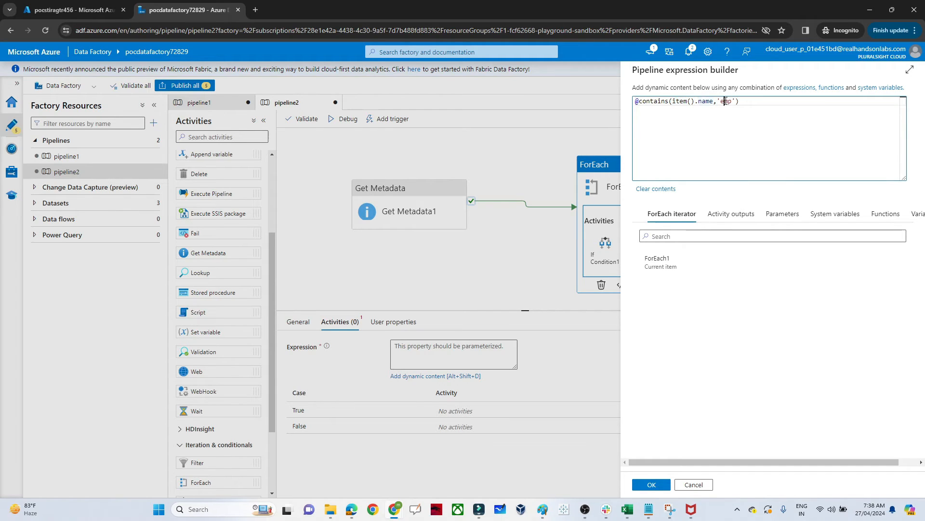
double_click(725, 102)
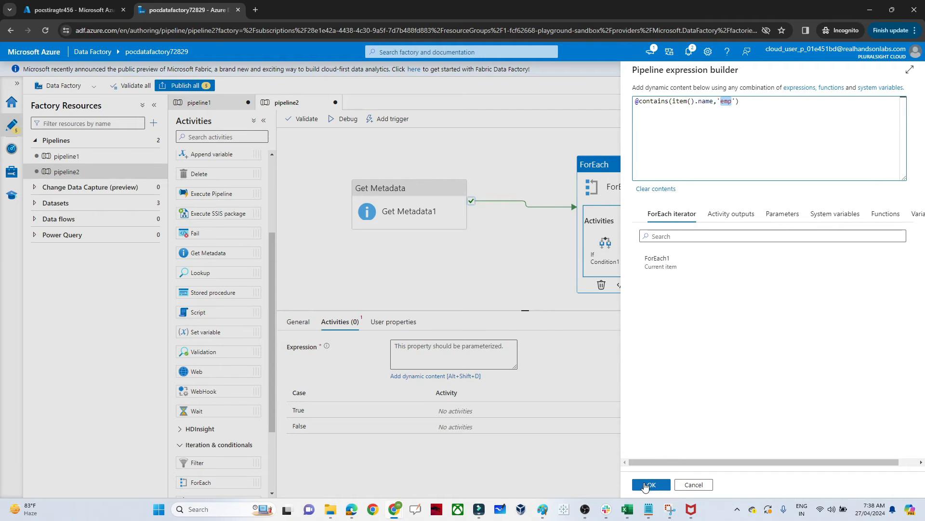
left_click(646, 485)
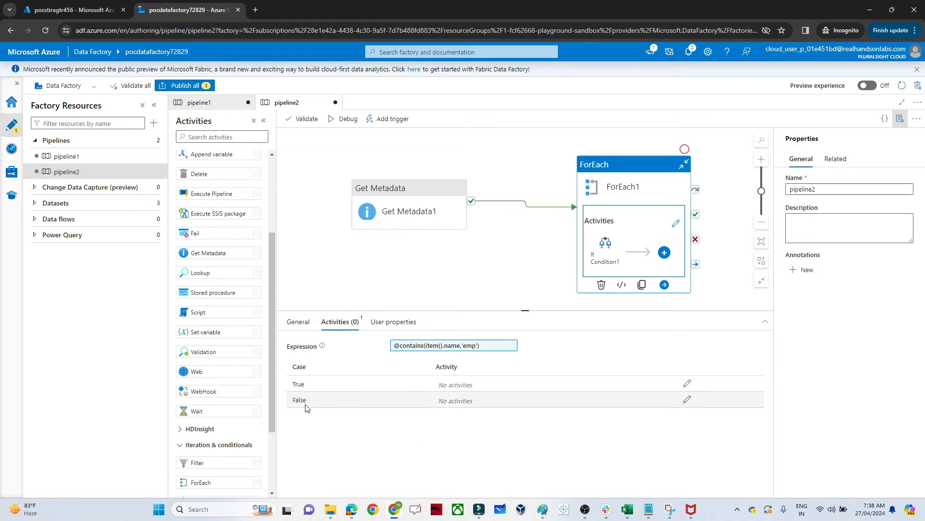
Add a Set variable activity to the If Condition's True case and open its settings.
left_click(687, 386)
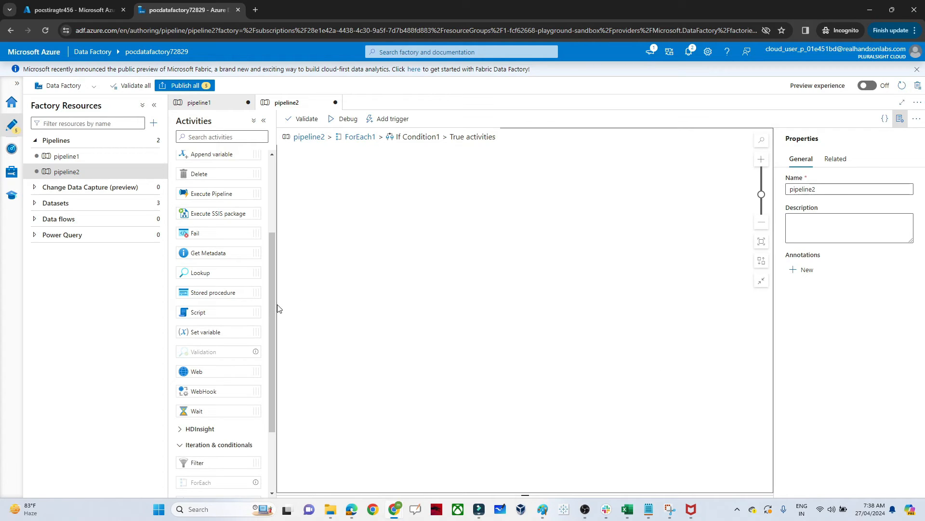
left_click_drag(215, 327, 483, 199)
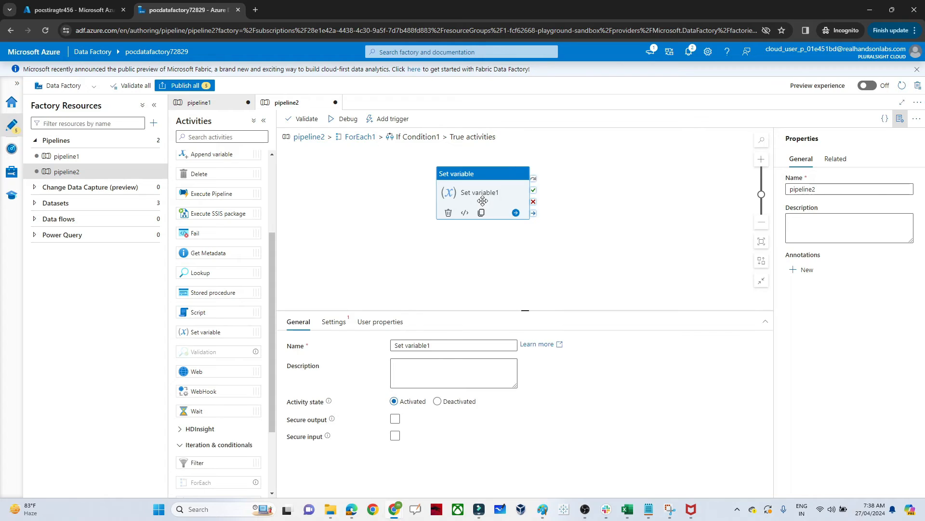
left_click(343, 327)
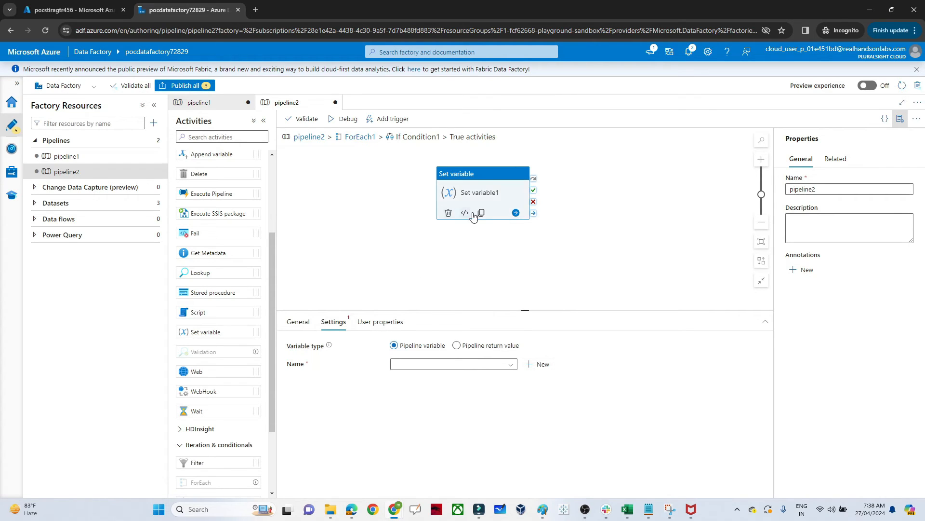
Create a String pipeline variable named emp for the True case's Set variable activity and set its value to true.
left_click(540, 365)
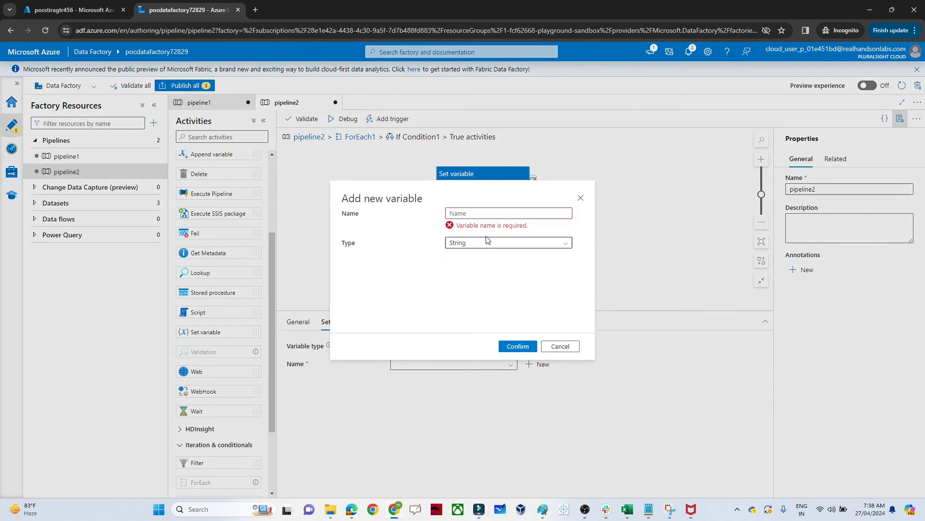
left_click(471, 212)
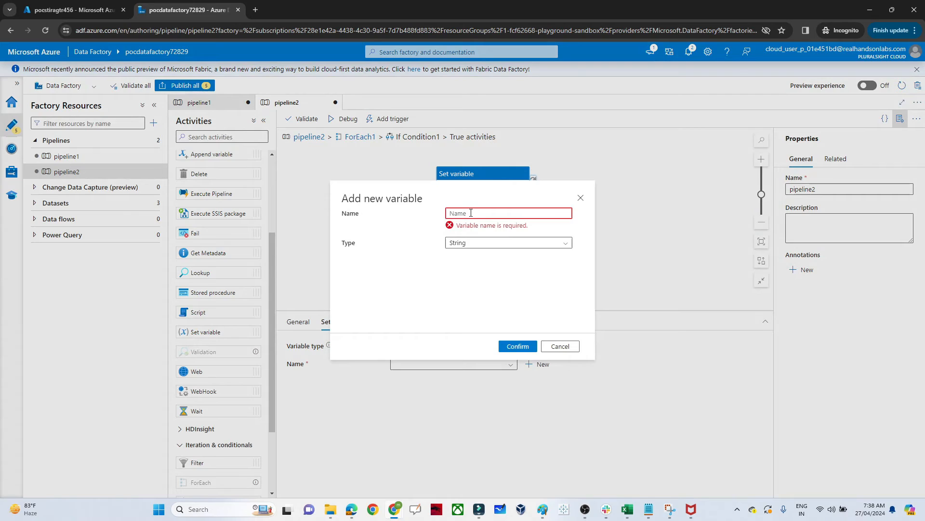
type("file")
key("BackSpace")
key("BackSpace")
key("BackSpace")
key("BackSpace")
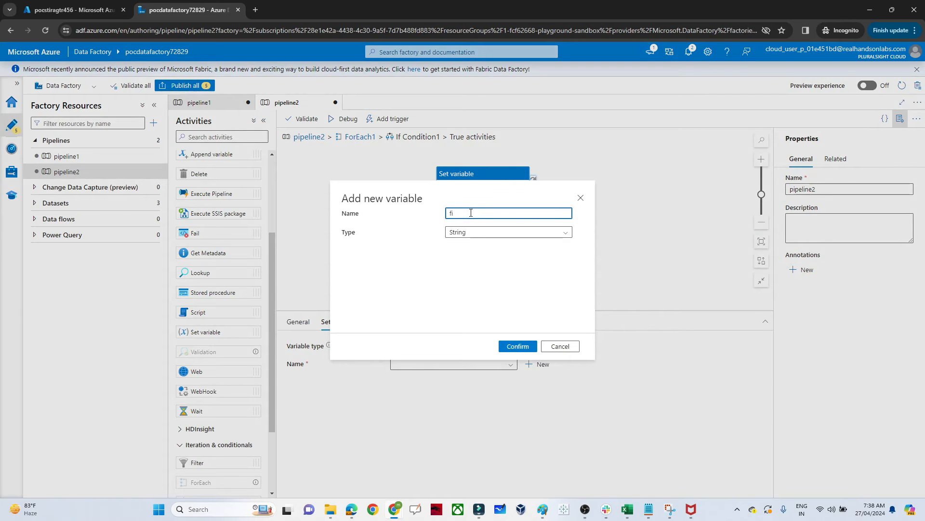
type("emp")
left_click(523, 347)
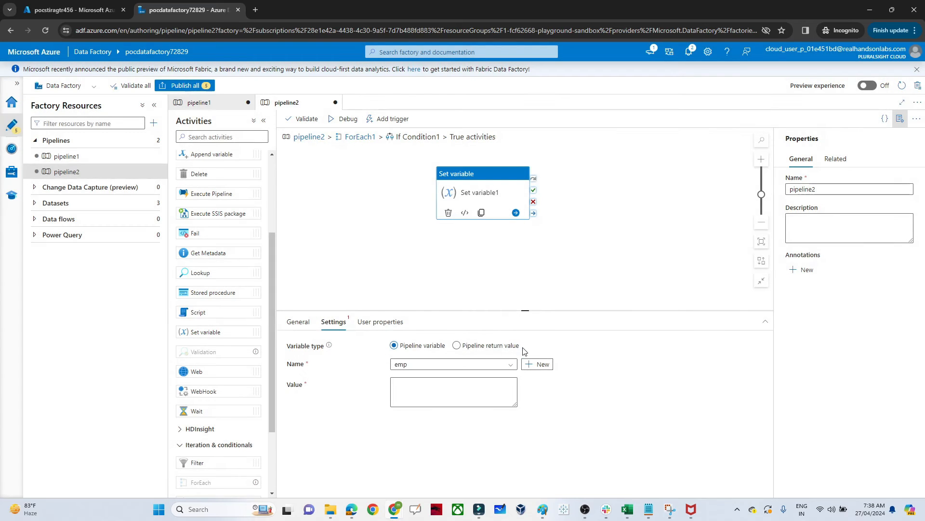
left_click(426, 384)
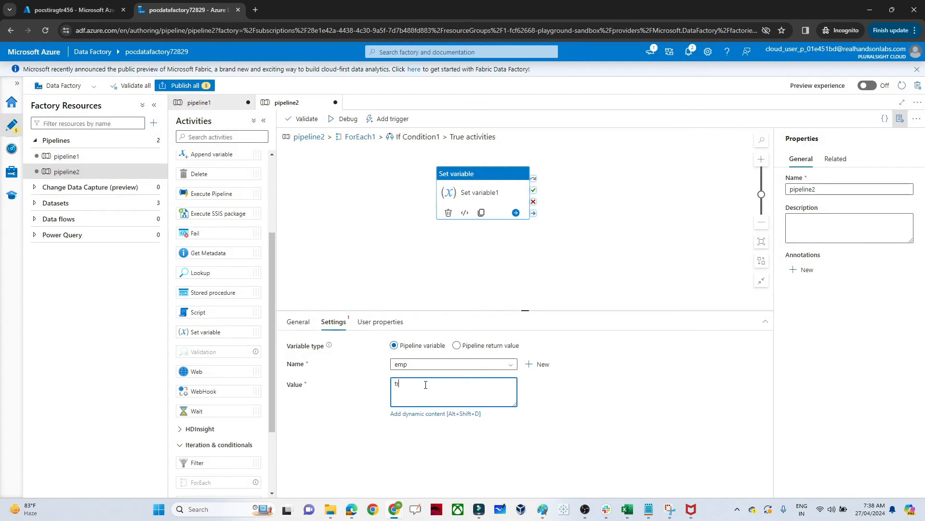
left_click(600, 352)
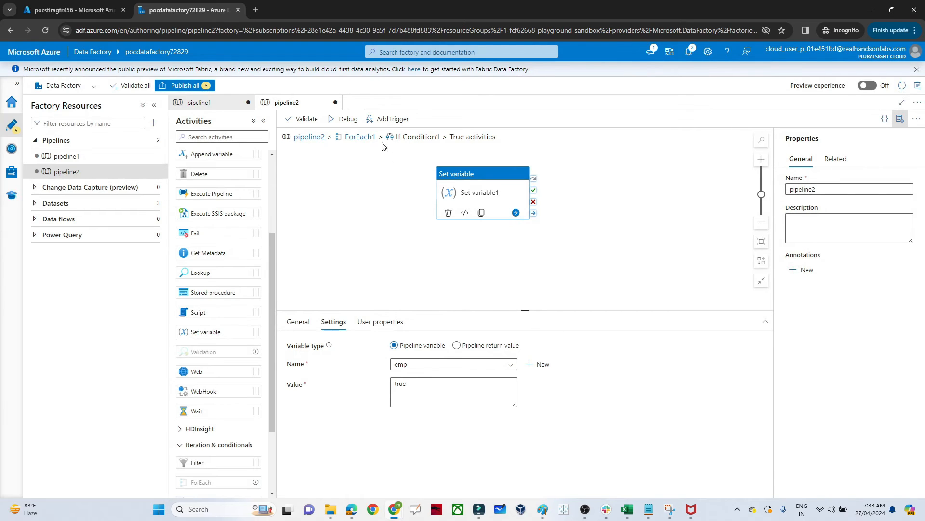
Return to the ForEach level and add a Set variable activity to the If Condition's False case.
left_click(361, 137)
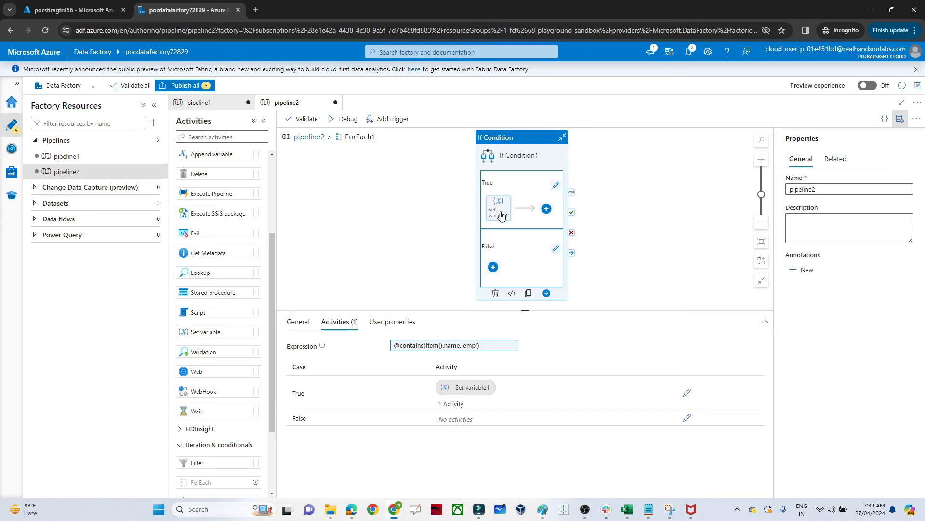
left_click(493, 267)
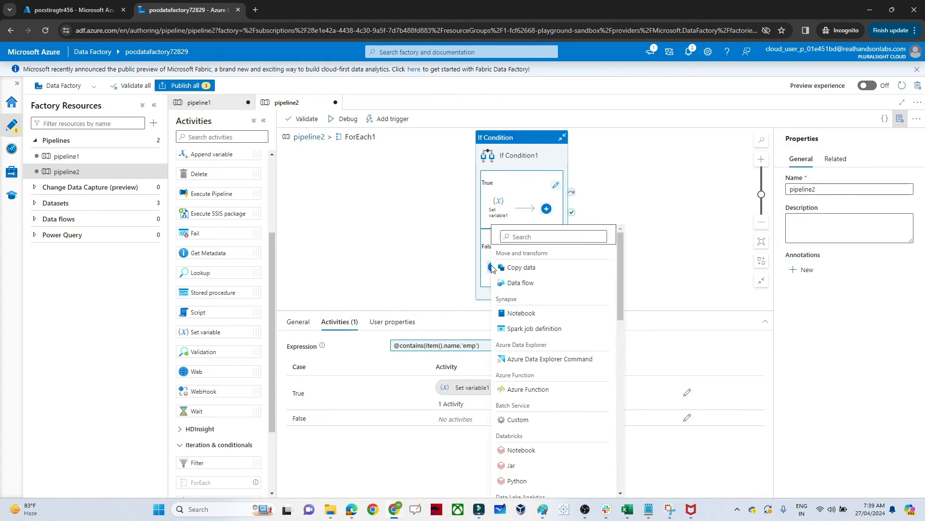
left_click(539, 236)
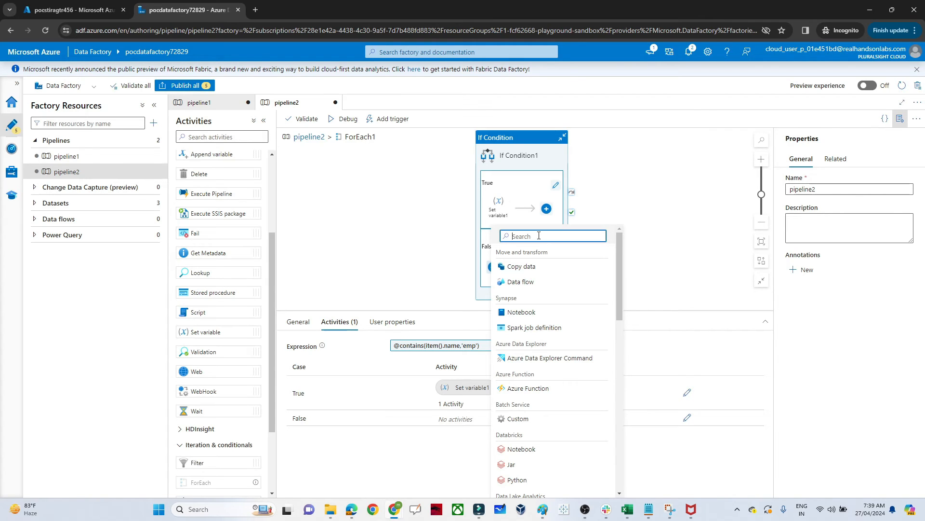
type("set")
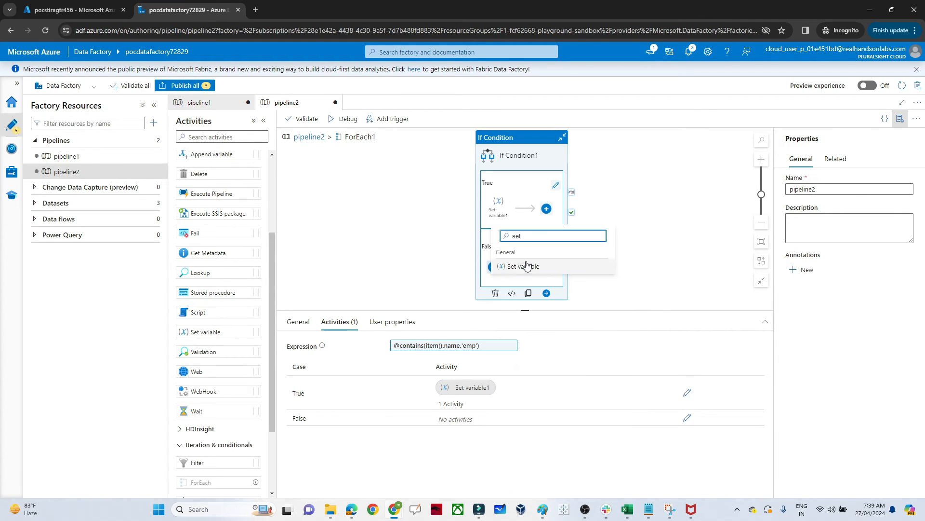
left_click(530, 266)
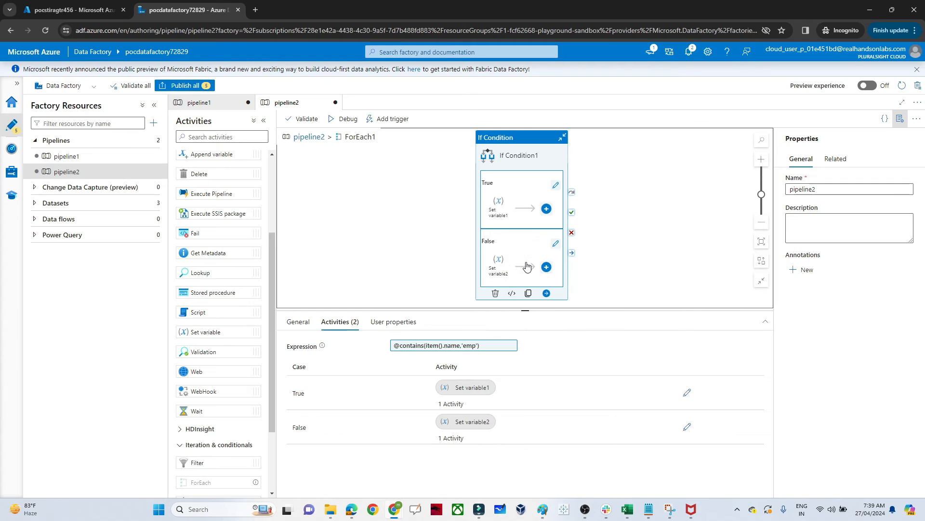
Create a String pipeline variable named department for the False case's Set variable activity and set its value to false.
left_click(487, 265)
left_click(341, 322)
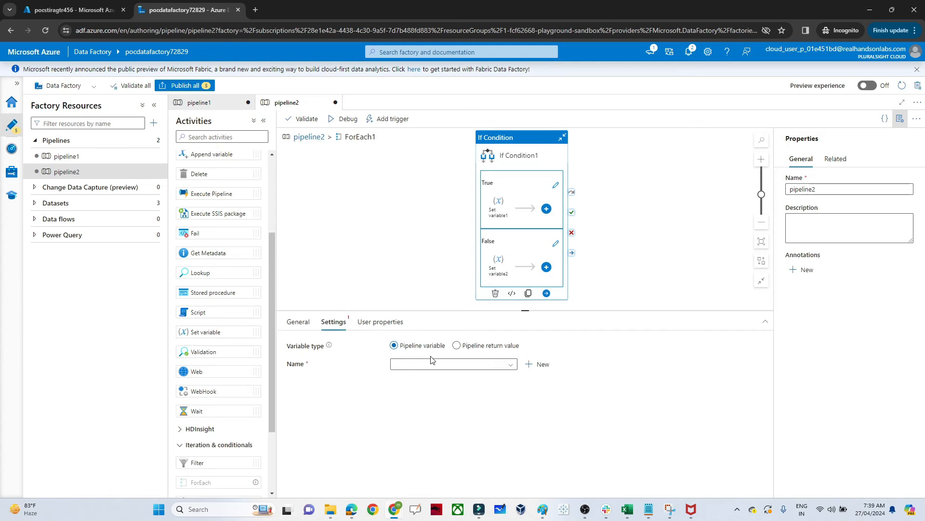
left_click(536, 364)
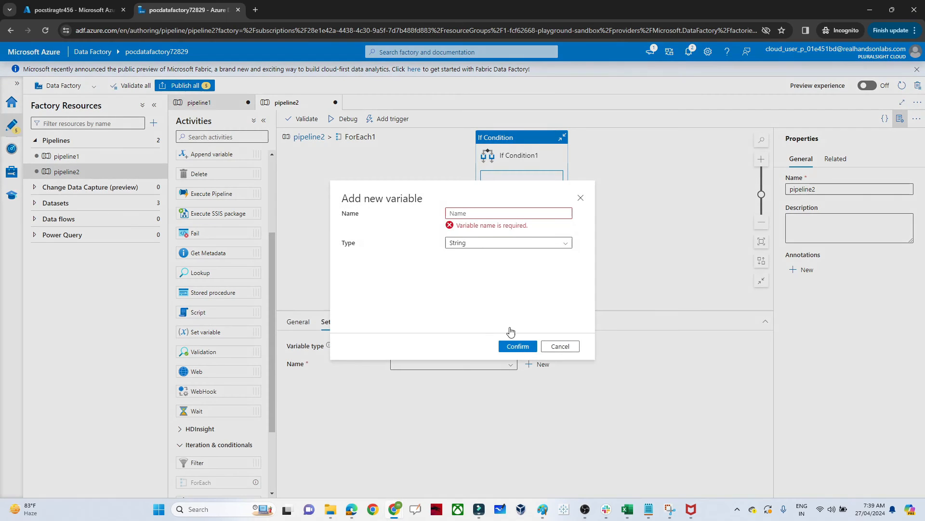
left_click(468, 215)
type("dep")
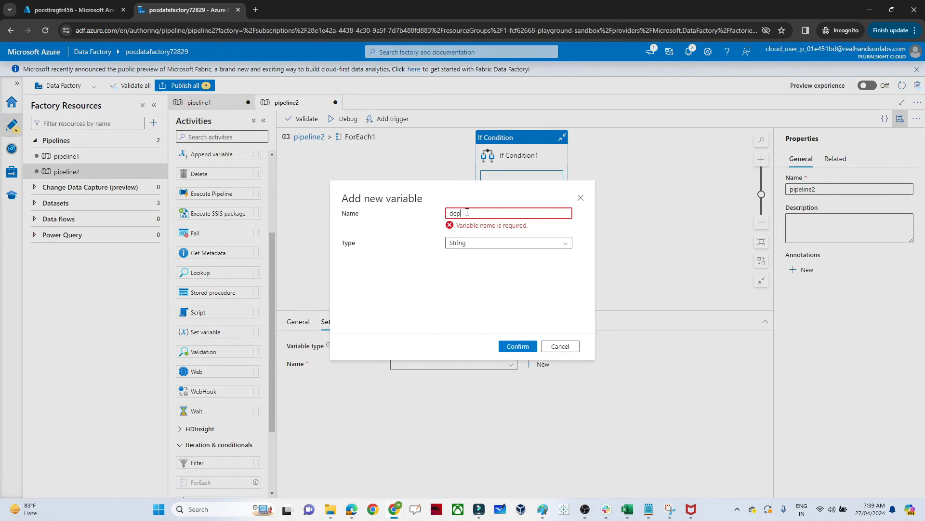
type("artment")
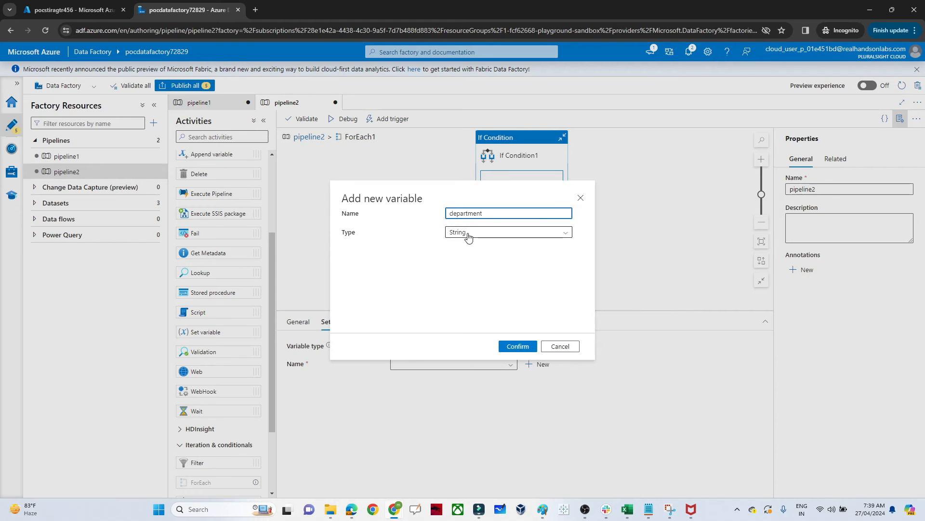
left_click(518, 348)
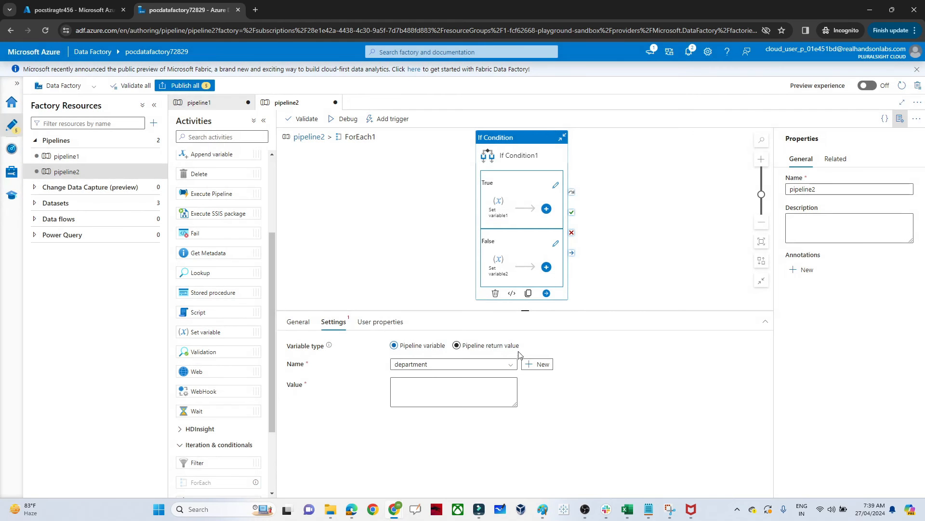
left_click(454, 394)
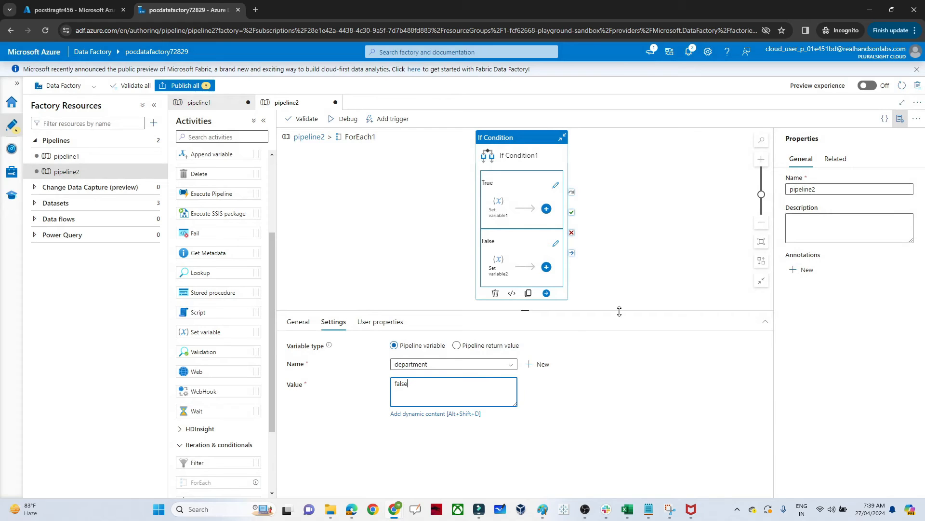
left_click(608, 330)
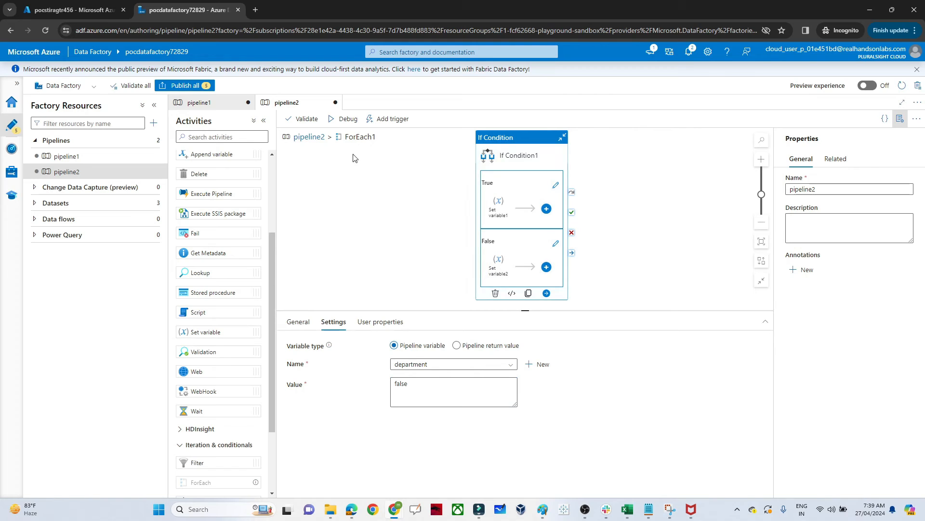
Return to the pipeline2 level and review the settings of Get Metadata1, ForEach1 and the nested If Condition1.
left_click(320, 137)
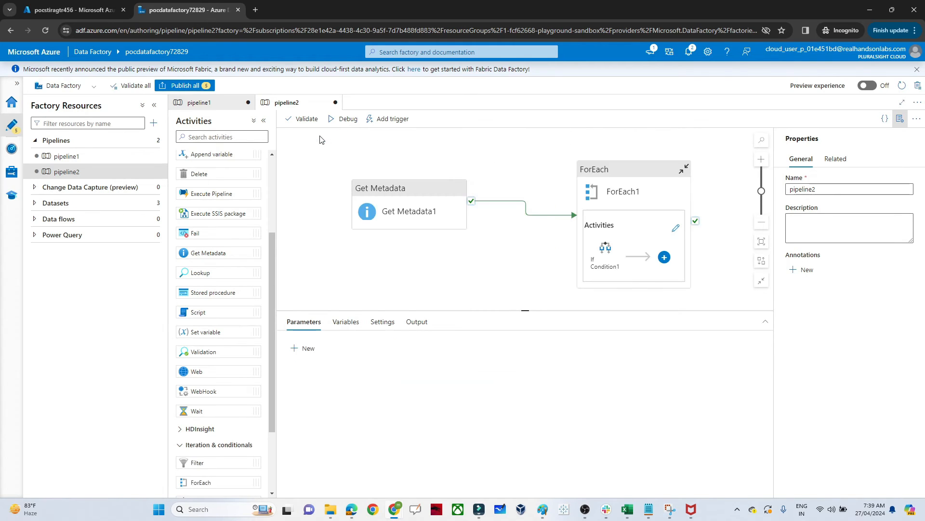
left_click(486, 252)
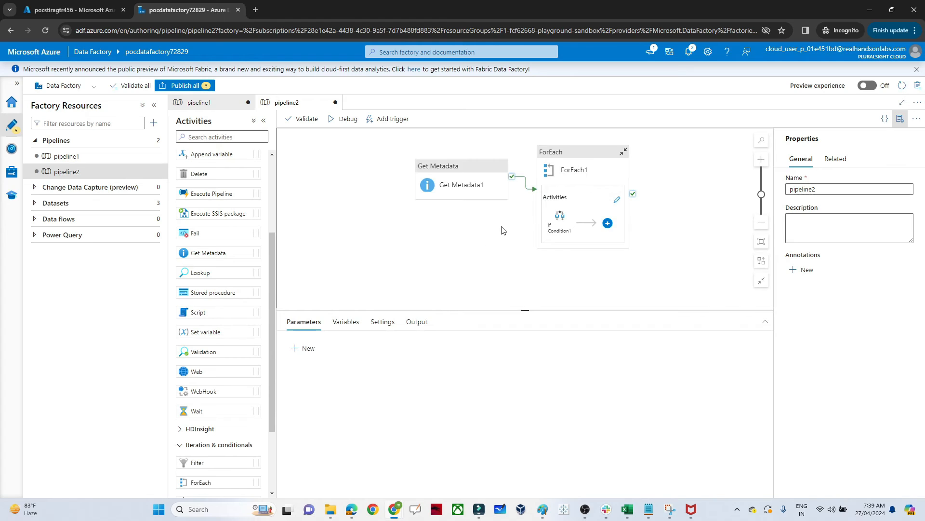
left_click(467, 169)
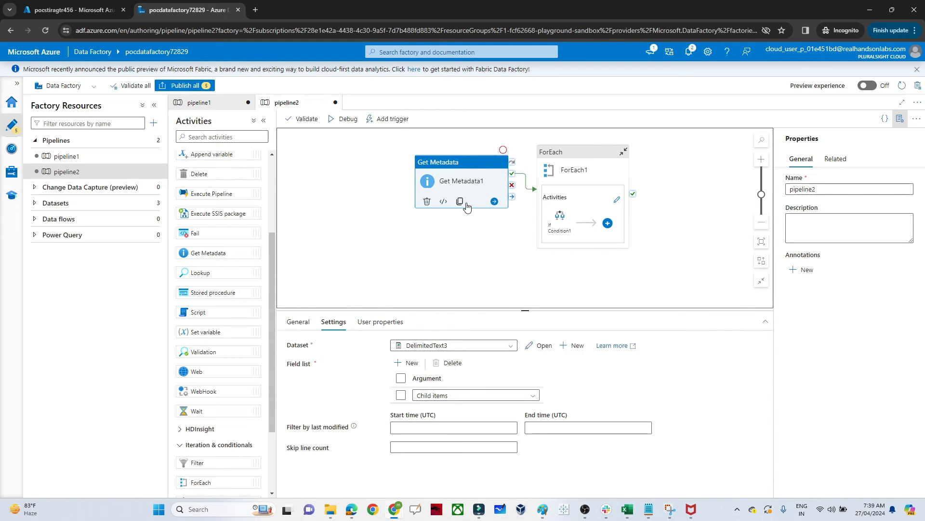
left_click(572, 151)
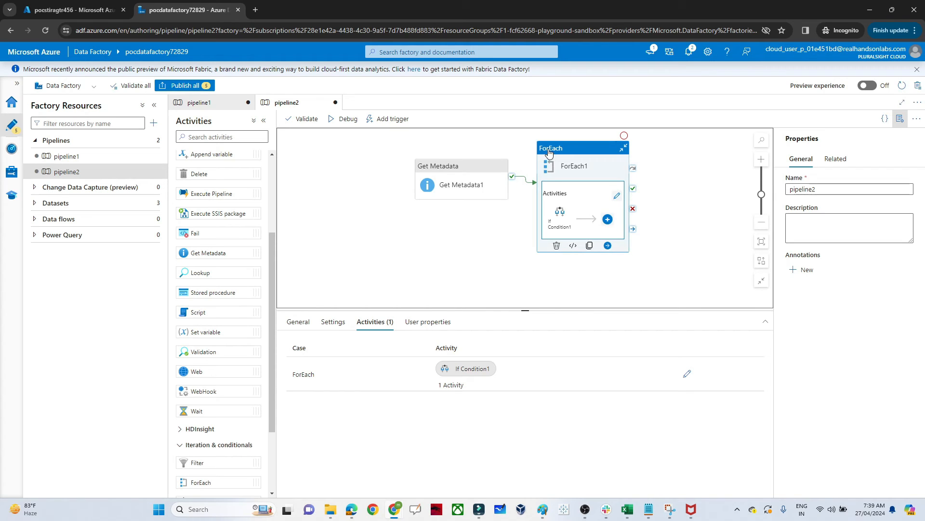
left_click(560, 212)
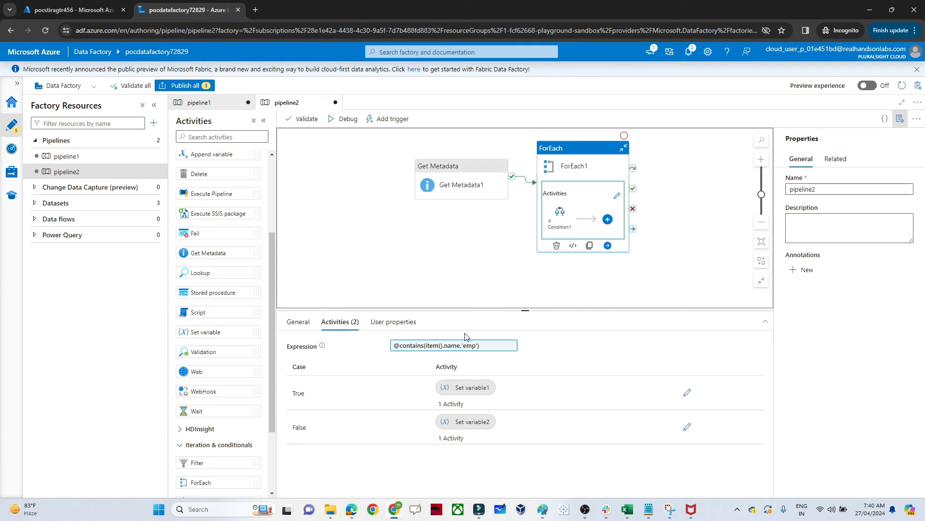
Switch to the storage account in the Azure portal, view the input container's files, and return to Data Factory.
left_click(69, 5)
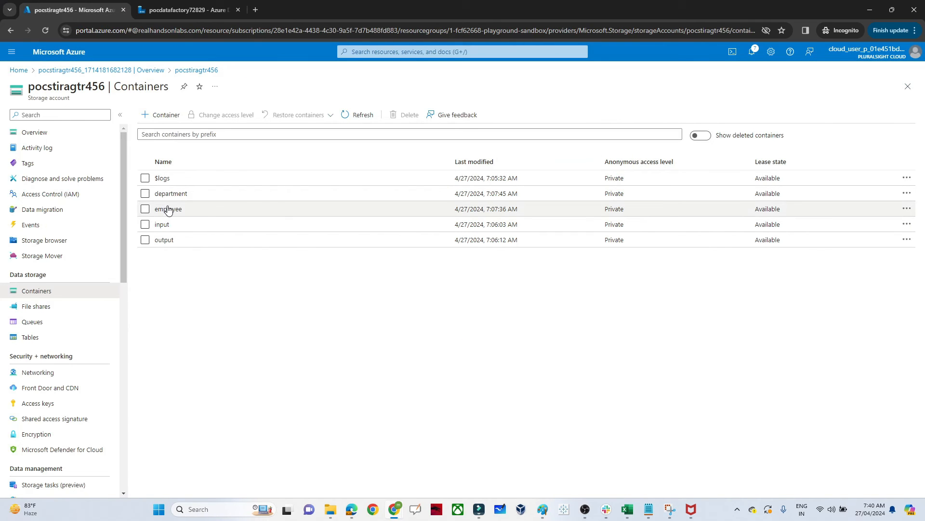
left_click(160, 225)
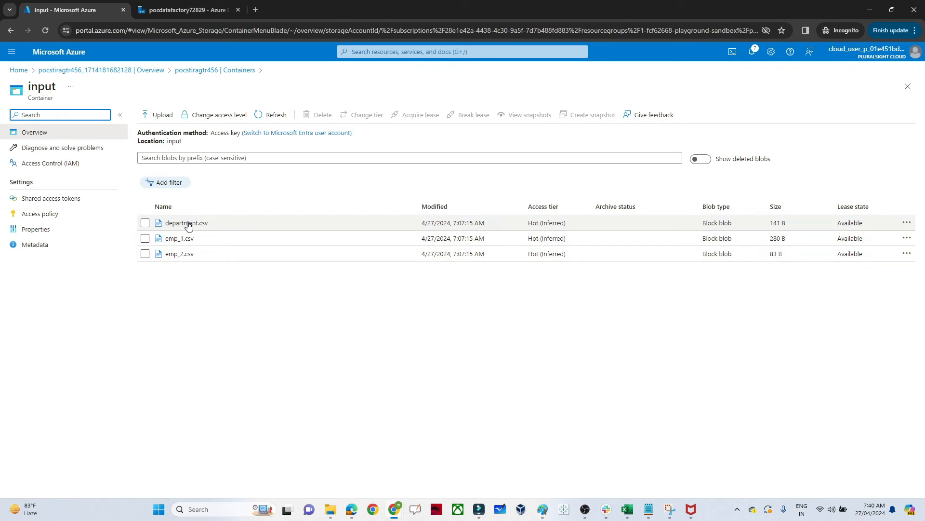
left_click(188, 10)
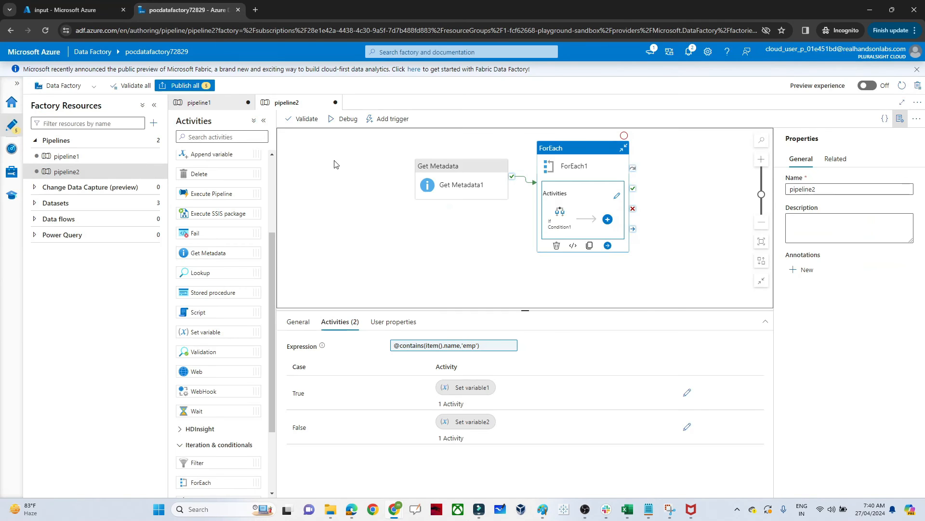
Run pipeline2 in debug mode and view its list of activity runs.
left_click(343, 121)
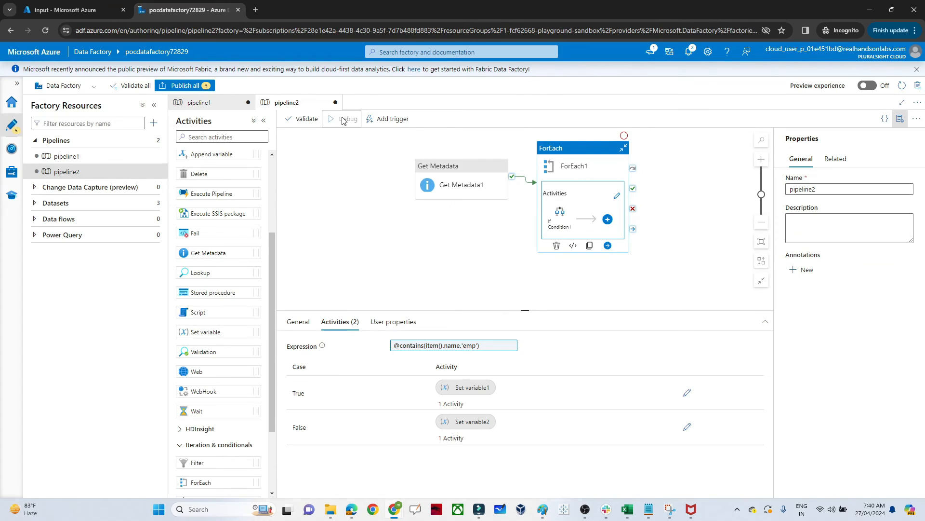
left_click(477, 294)
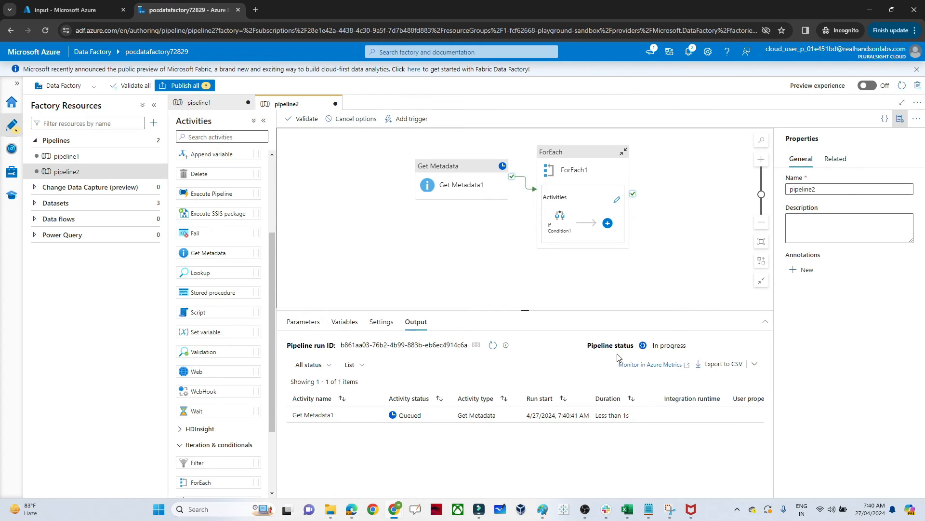
scroll(769, 421, "down", 2)
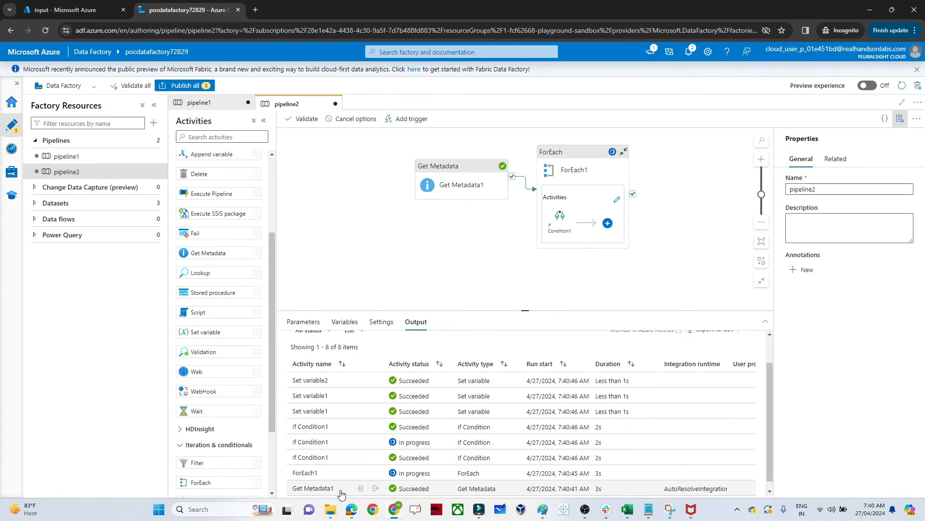
Examine the run outputs of Get Metadata1 and ForEach1, closing each one after reading.
left_click(376, 489)
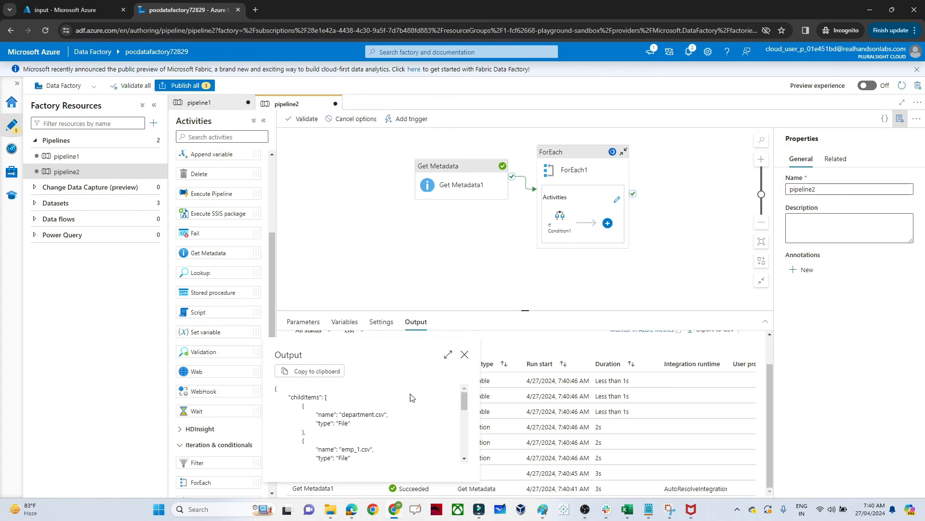
double_click(328, 415)
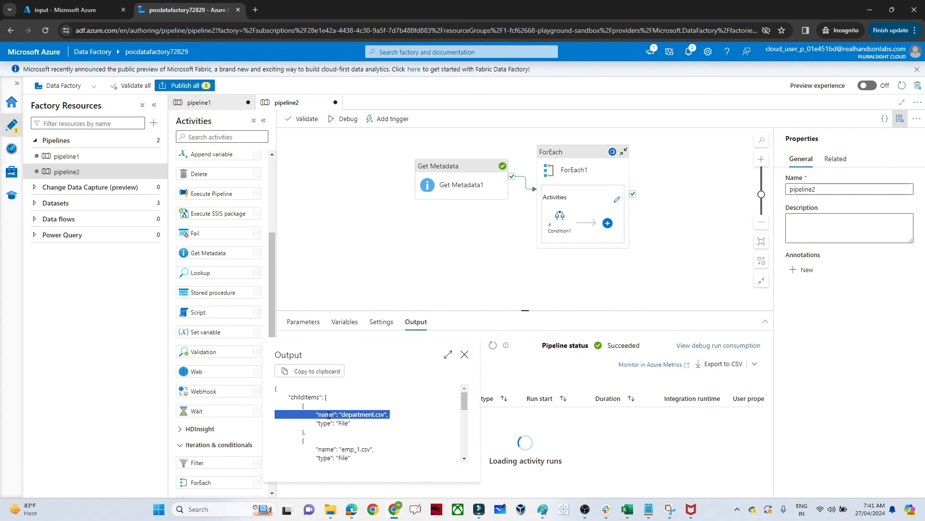
left_click(464, 355)
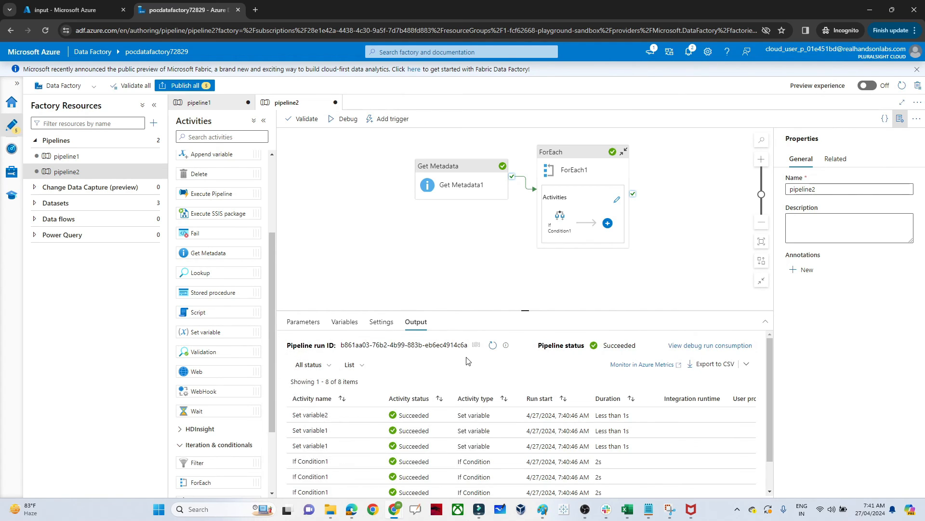
scroll(771, 434, "down", 2)
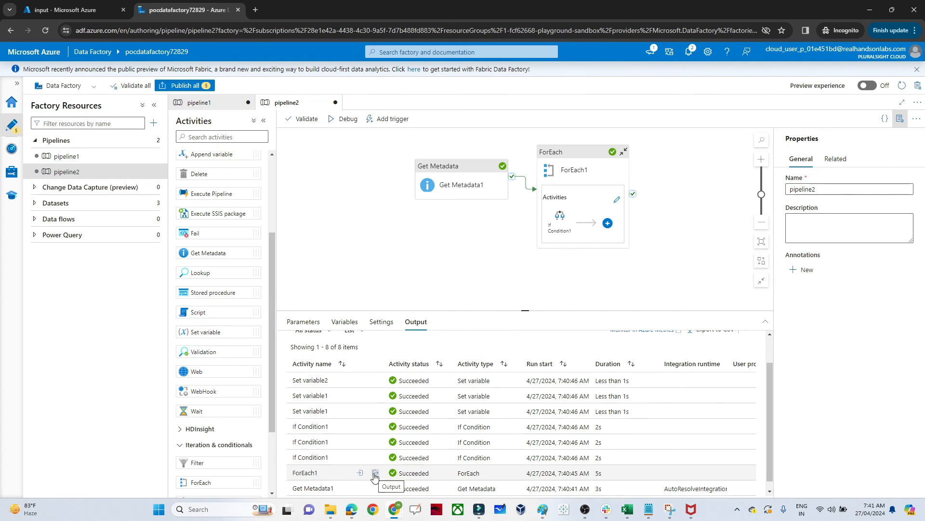
left_click(375, 474)
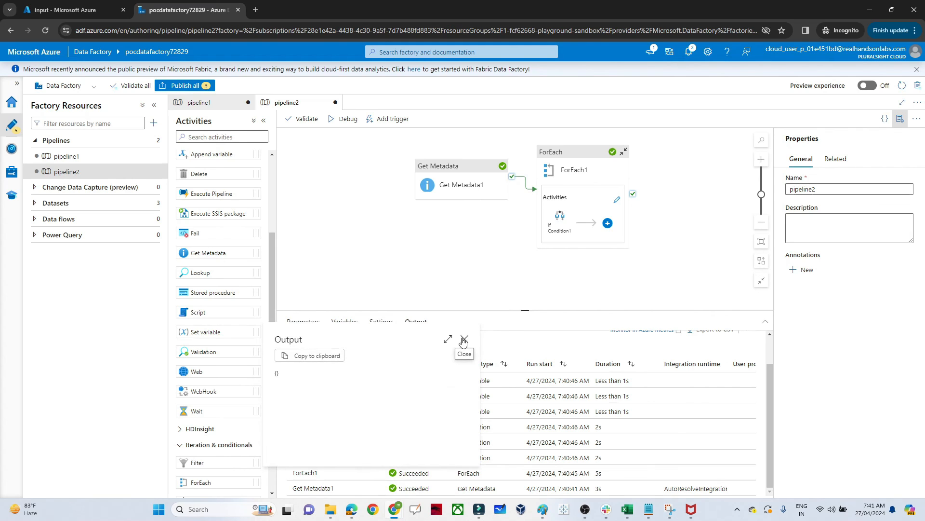
left_click(465, 340)
Examine the output of both Set variable1 runs and of the Set variable2 run to check each variable's name and value.
left_click(376, 411)
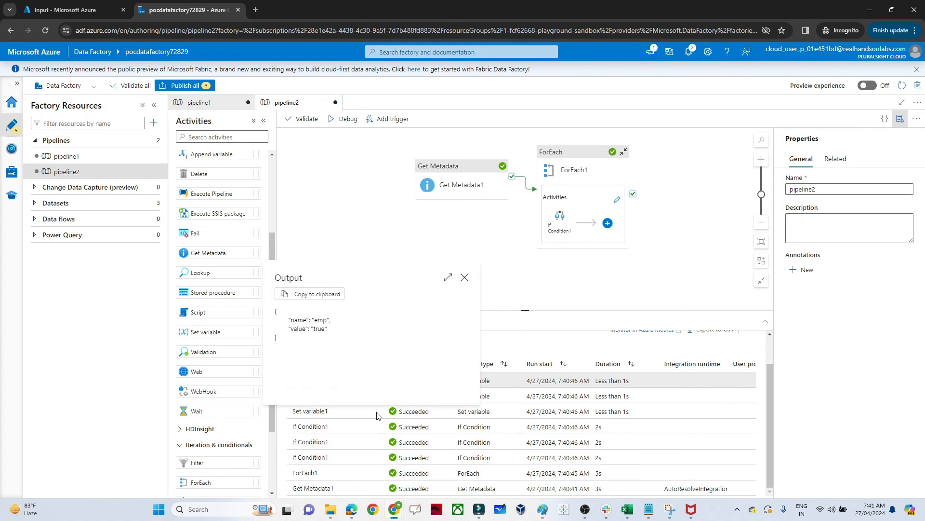
double_click(319, 320)
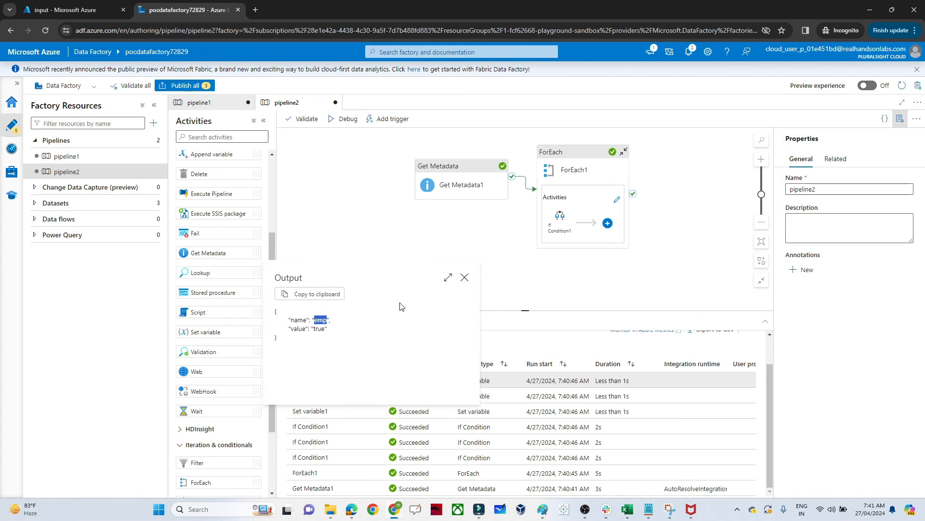
left_click(464, 278)
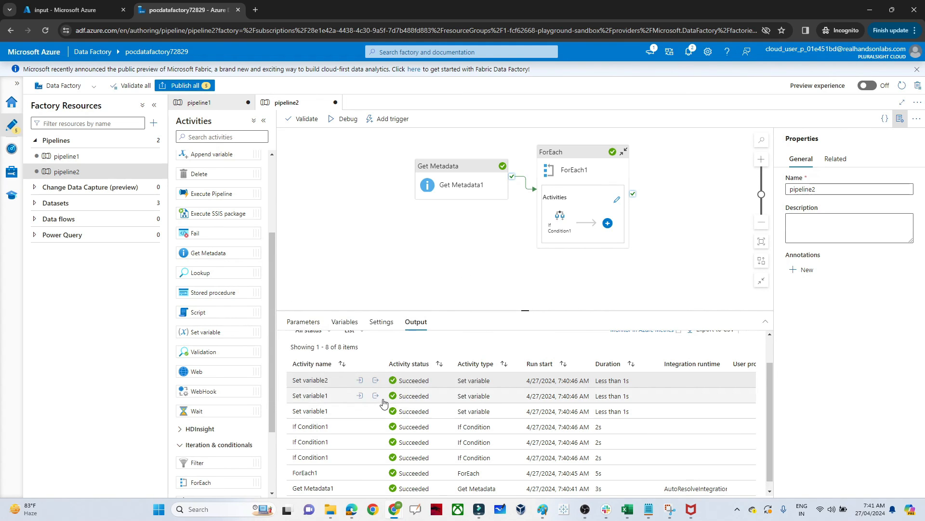
left_click(379, 398)
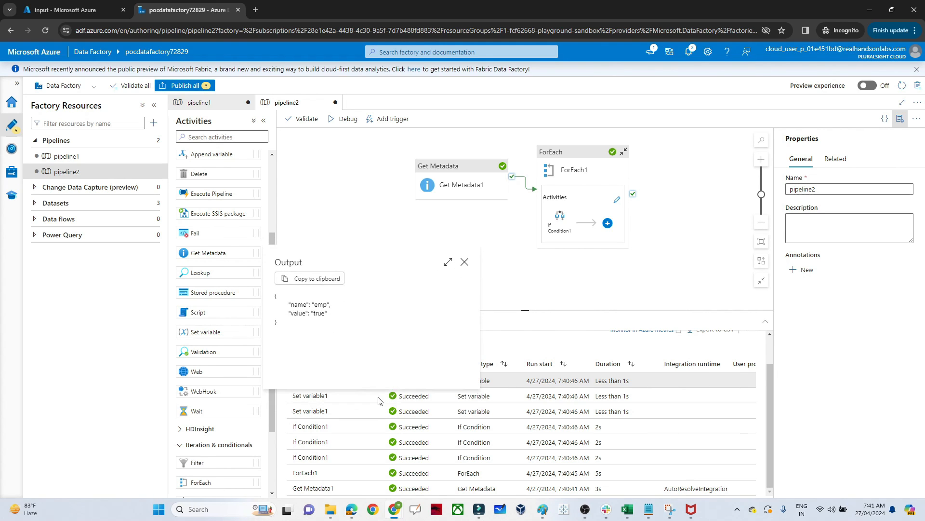
double_click(321, 306)
left_click(464, 262)
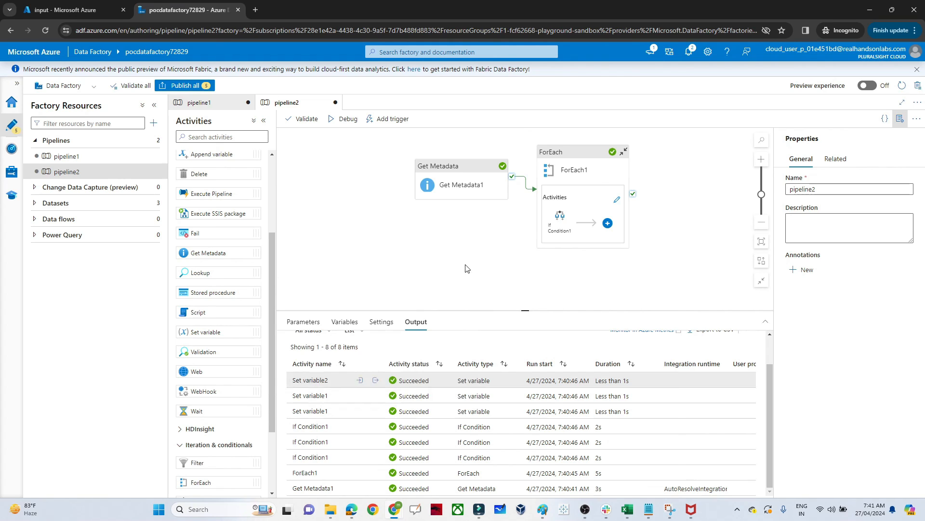
left_click(376, 381)
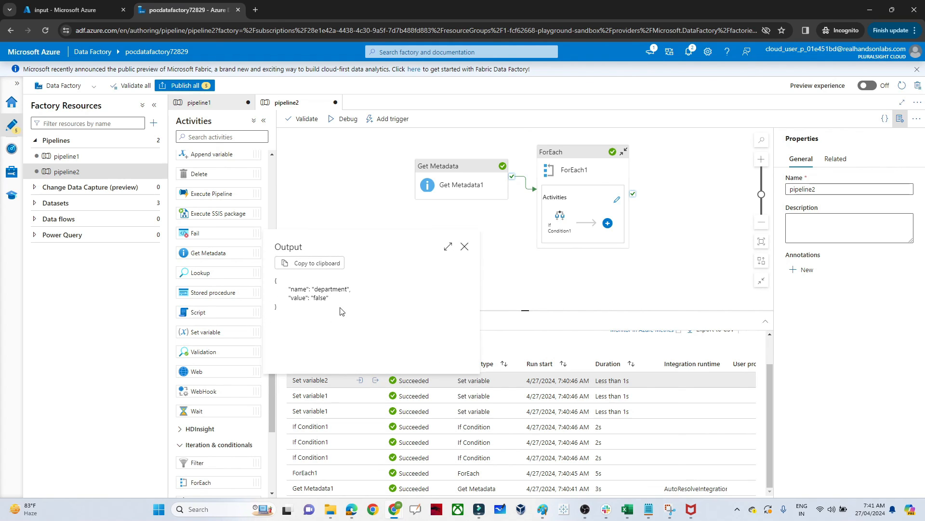
left_click(464, 247)
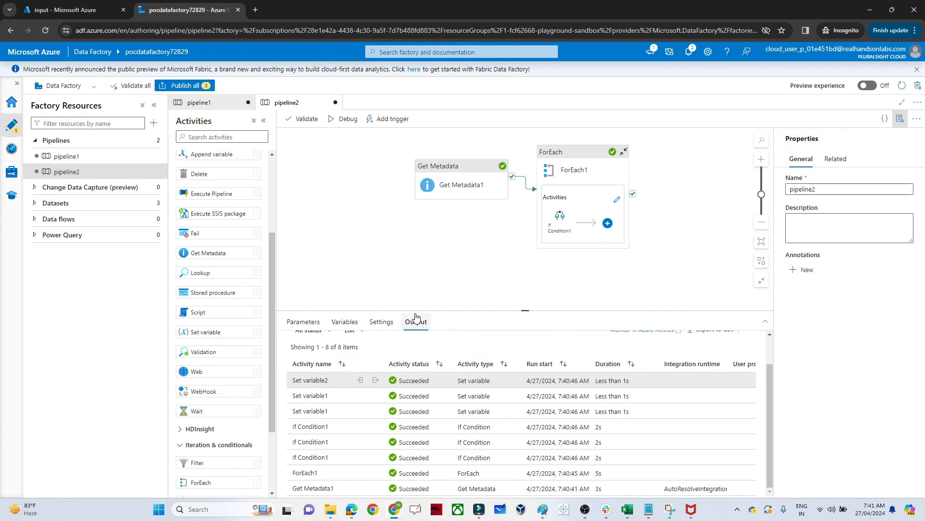
Open the If Condition inside ForEach1 to review its expression and its True and False cases.
left_click(558, 219)
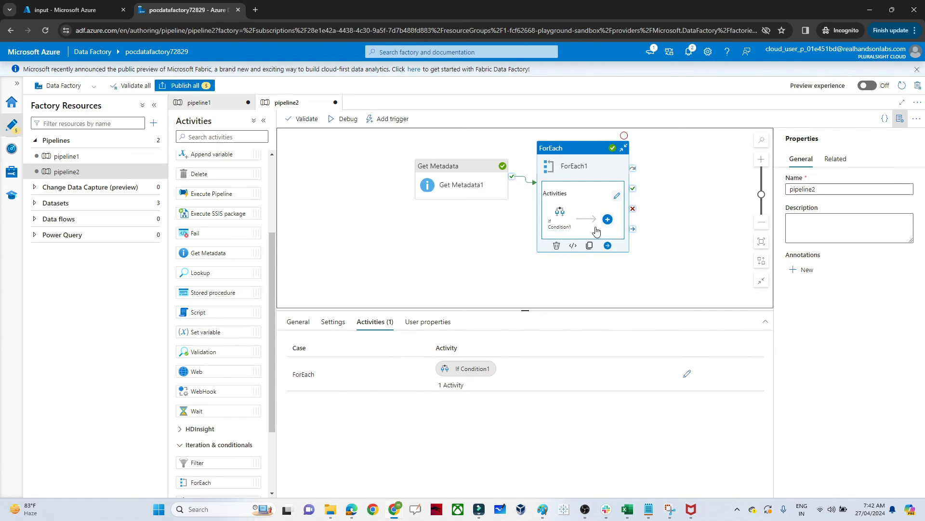
left_click(561, 218)
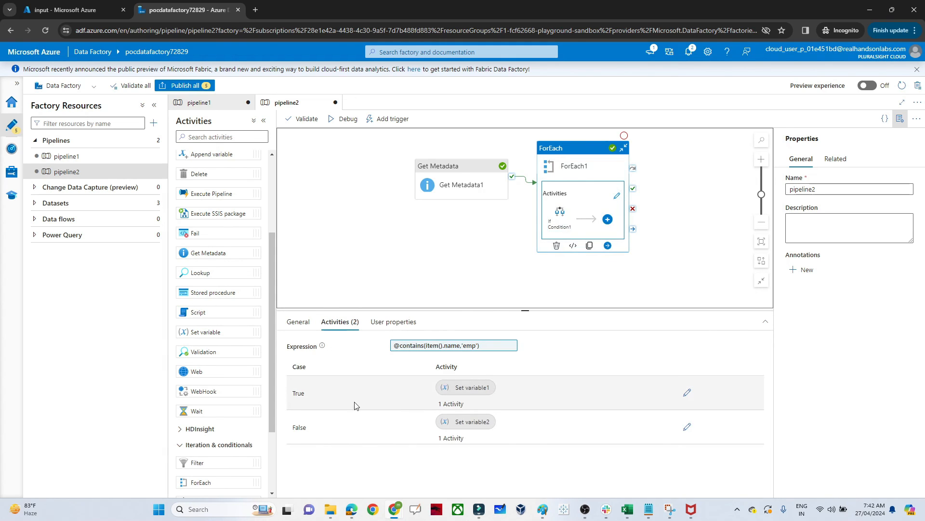